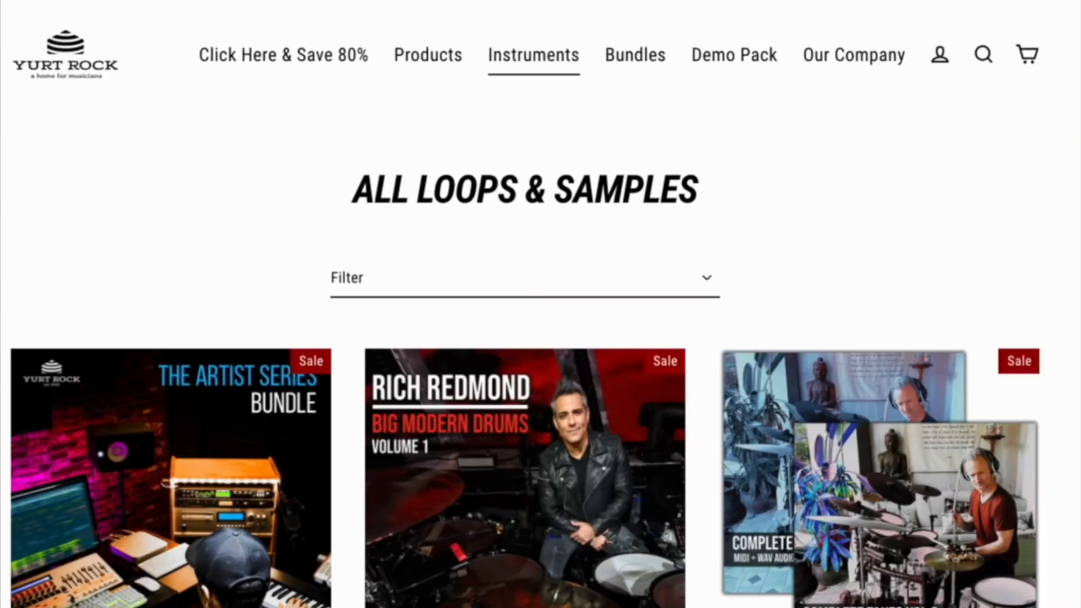
Look through the product listings on the All Loops & Samples page.
scroll(541, 304, "down", 5)
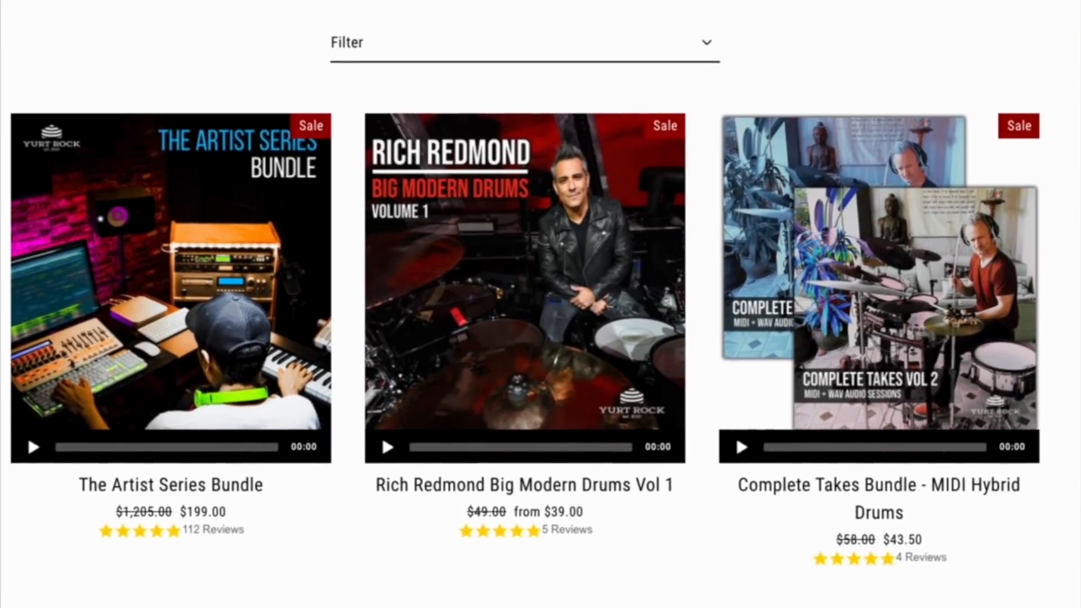
scroll(540, 304, "down", 8)
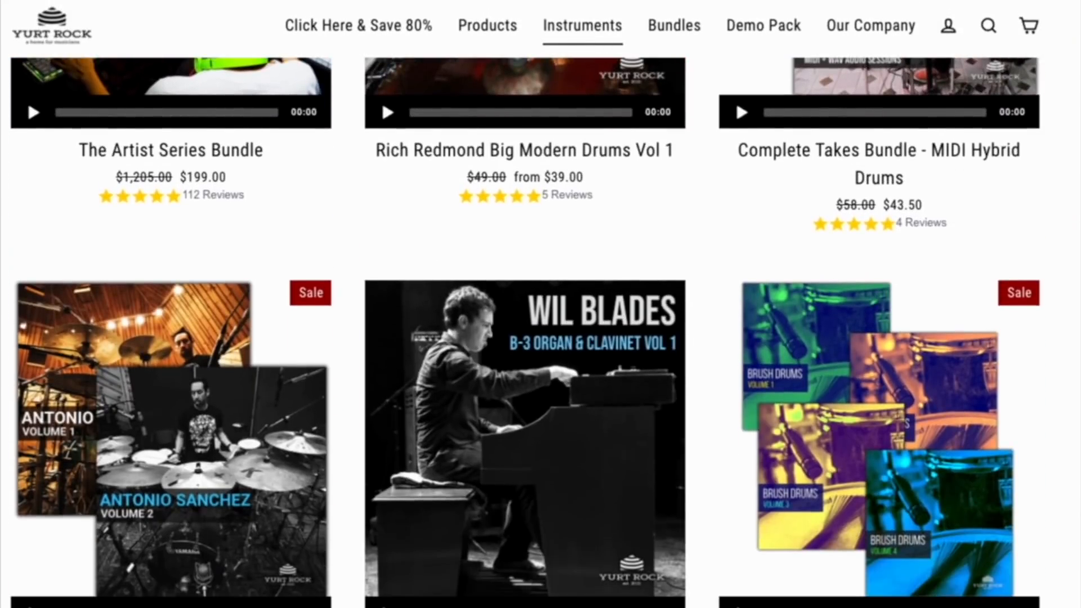
scroll(540, 304, "down", 8)
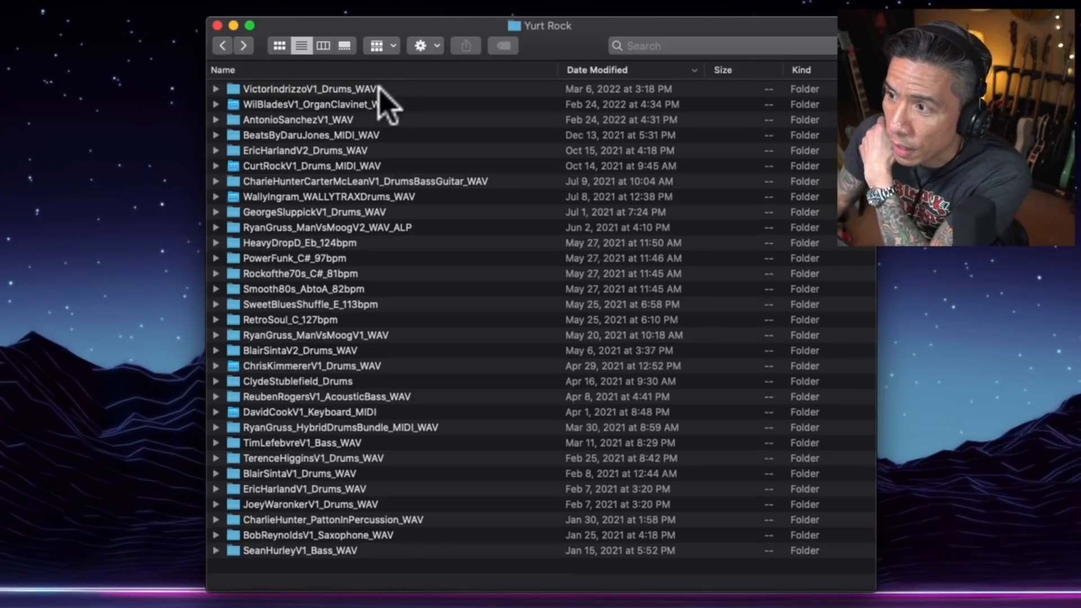
Switch to Finder and look over the instrument pack folders inside the Yurt Rock folder.
left_click(374, 88)
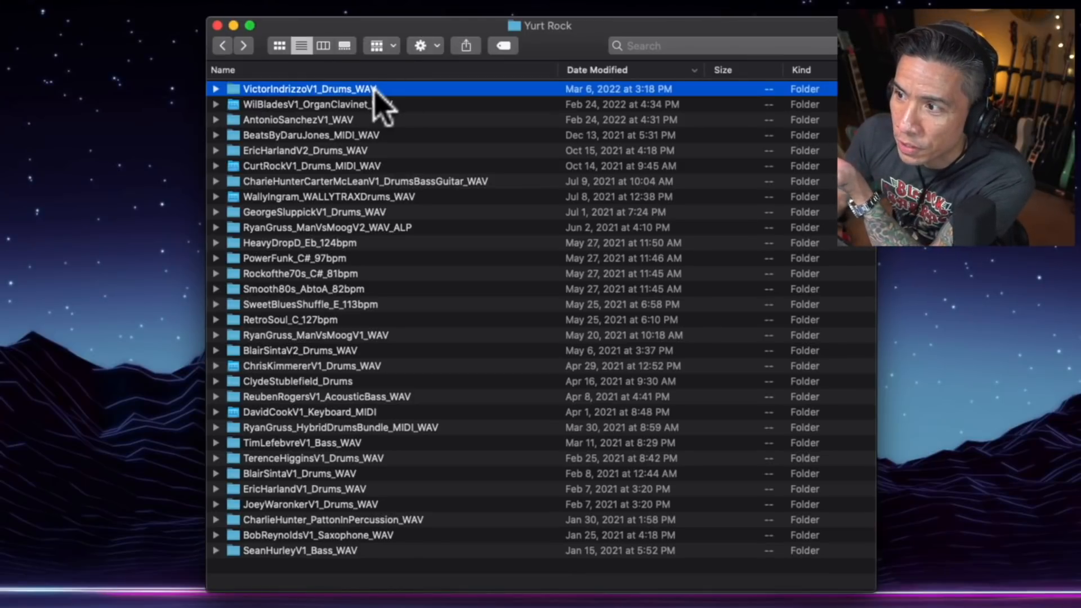
left_click(374, 105)
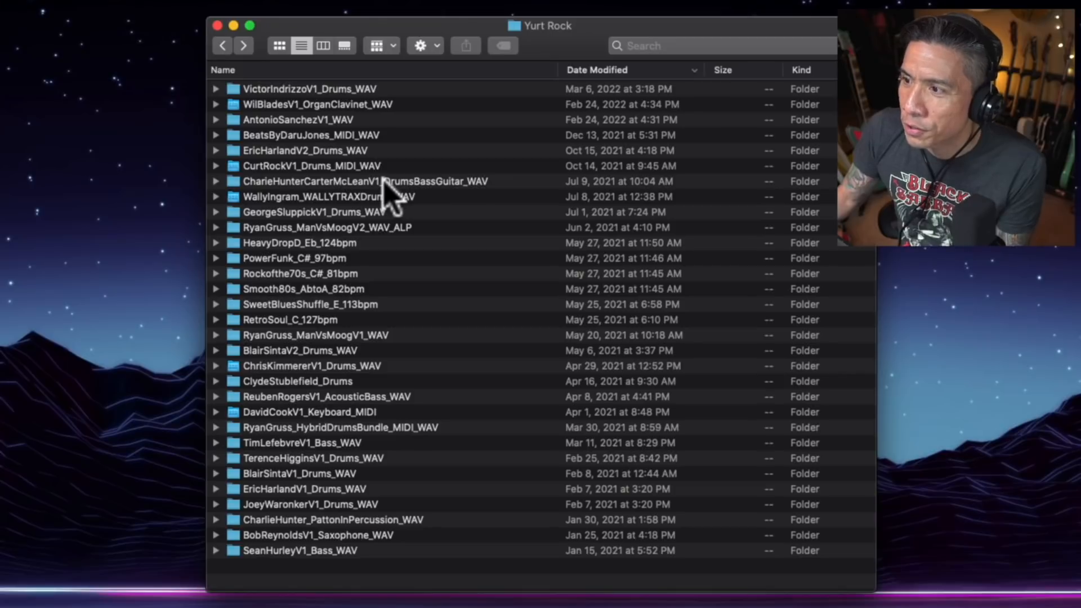
left_click(391, 182)
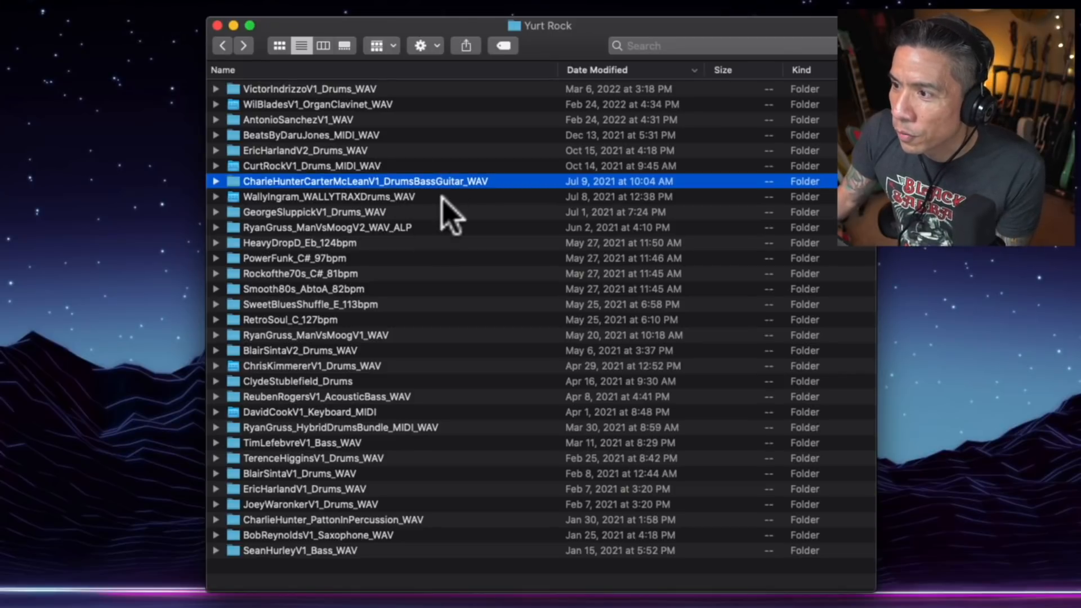
left_click(430, 181)
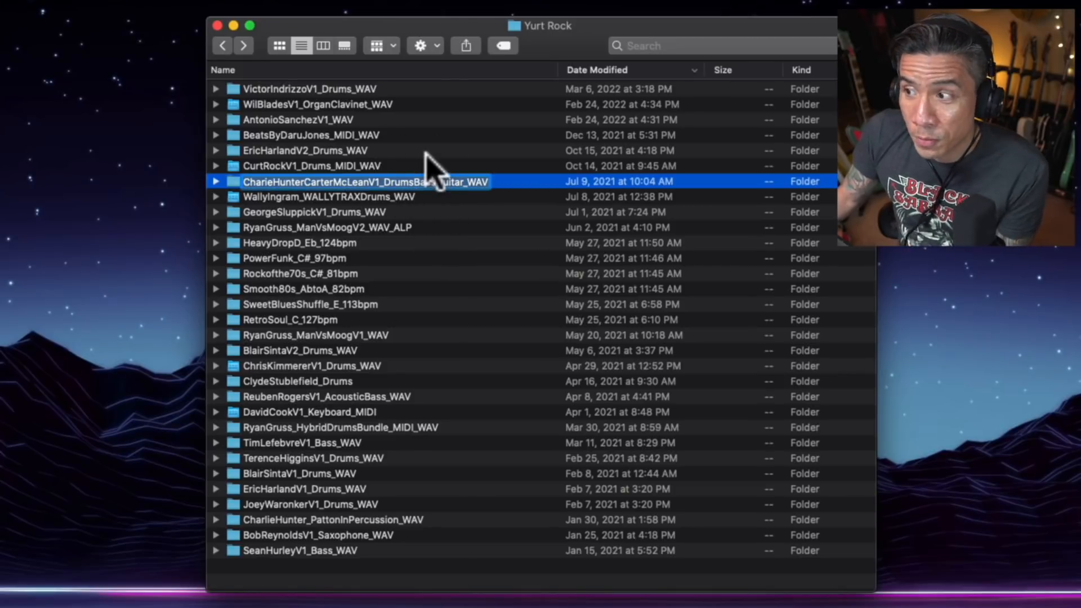
left_click(413, 171)
left_click(379, 30)
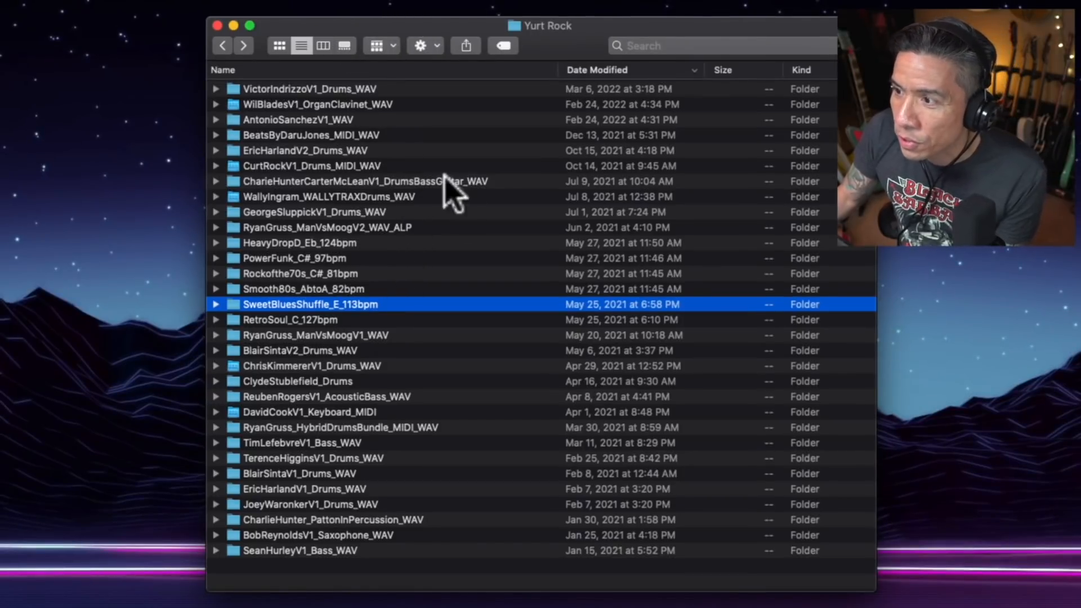
Open the BeatsByDaruJones_MIDI_WAV folder and go through its song folders from ForClyde_120bpm to TheInBetween_84bpm.
left_click(302, 137)
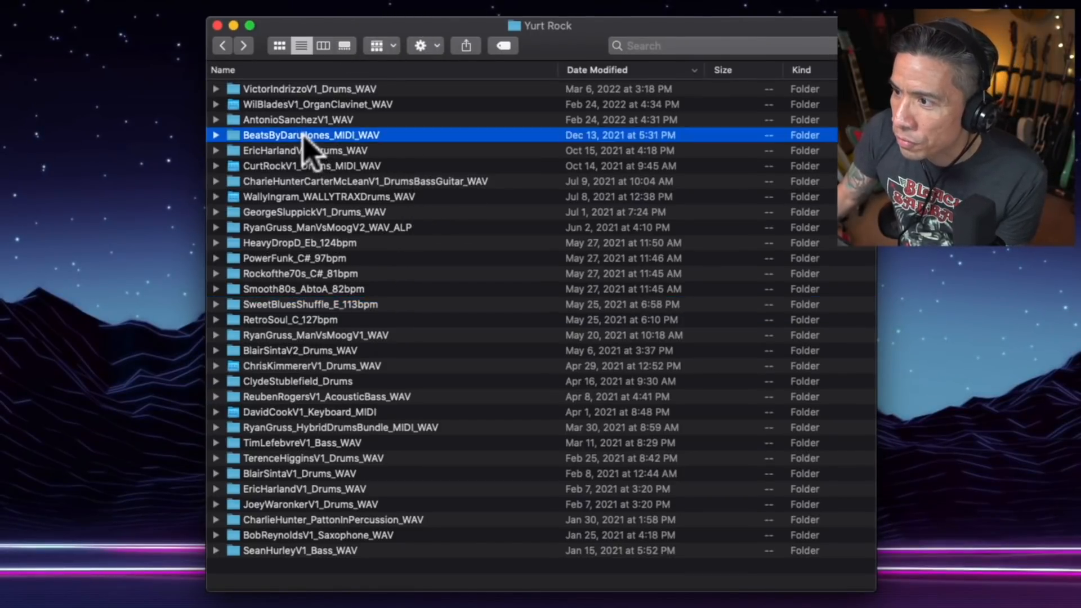
double_click(303, 137)
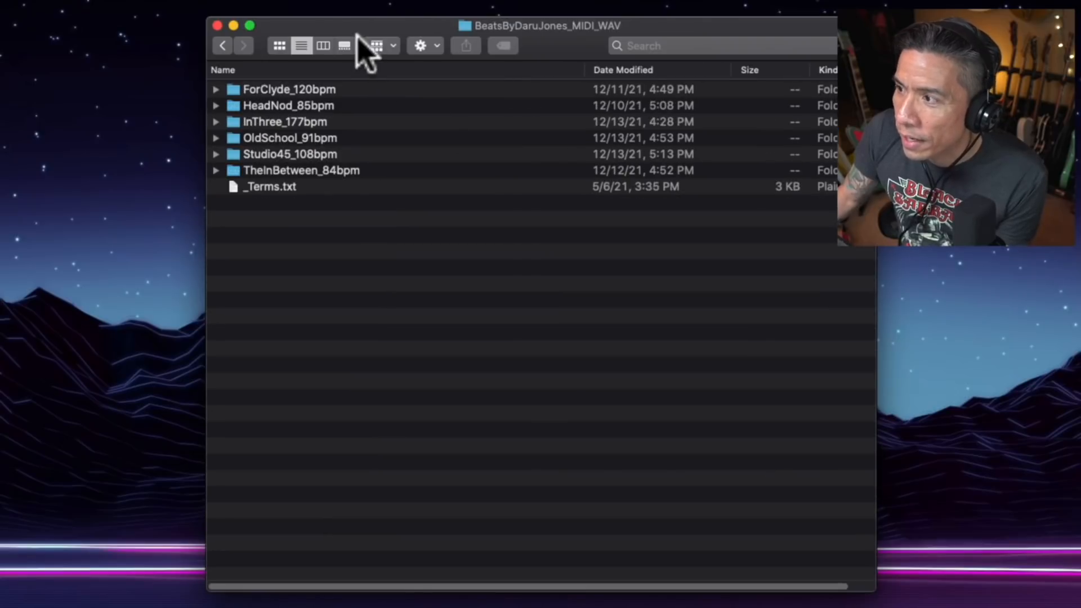
left_click(356, 25)
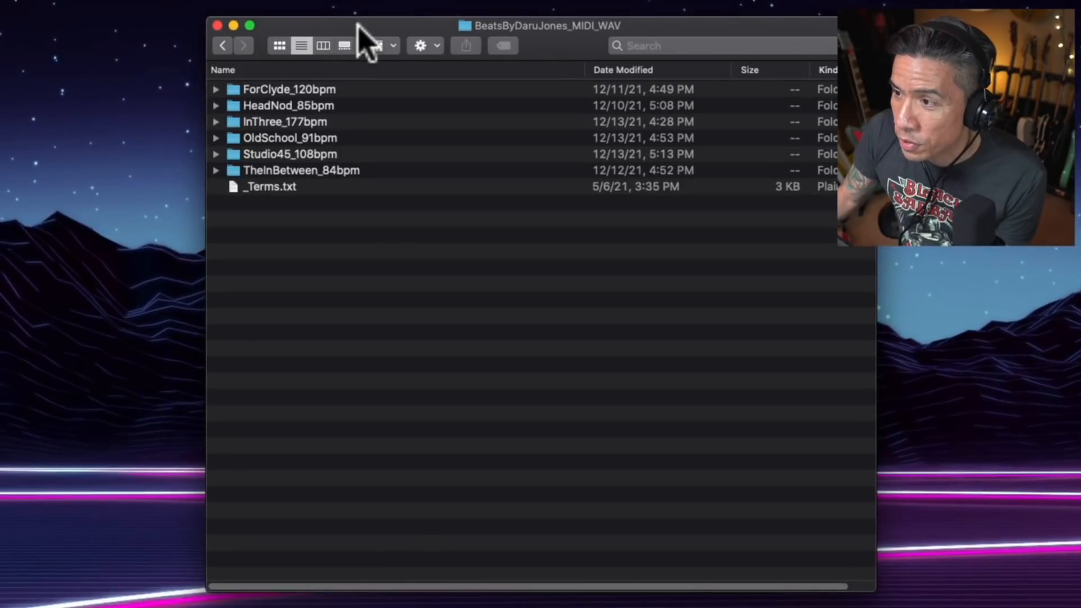
left_click(326, 93)
key("Down")
key("Down")
key("Down")
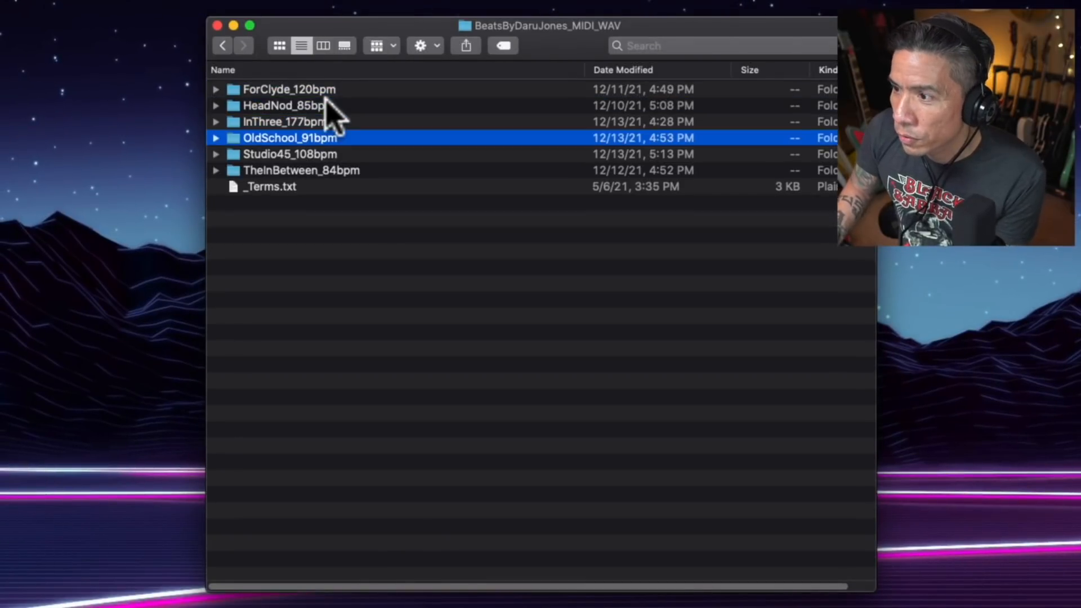
key("Down")
key("Down")
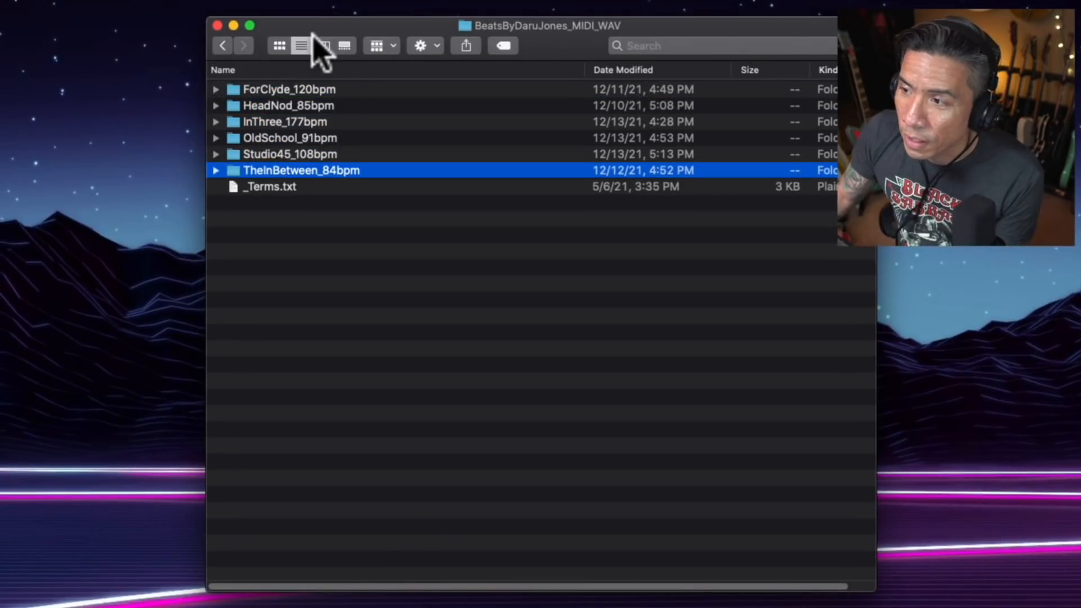
Open the ForClyde_120bpm folder and check its Clean Loops and MIDI Loops subfolders.
double_click(307, 92)
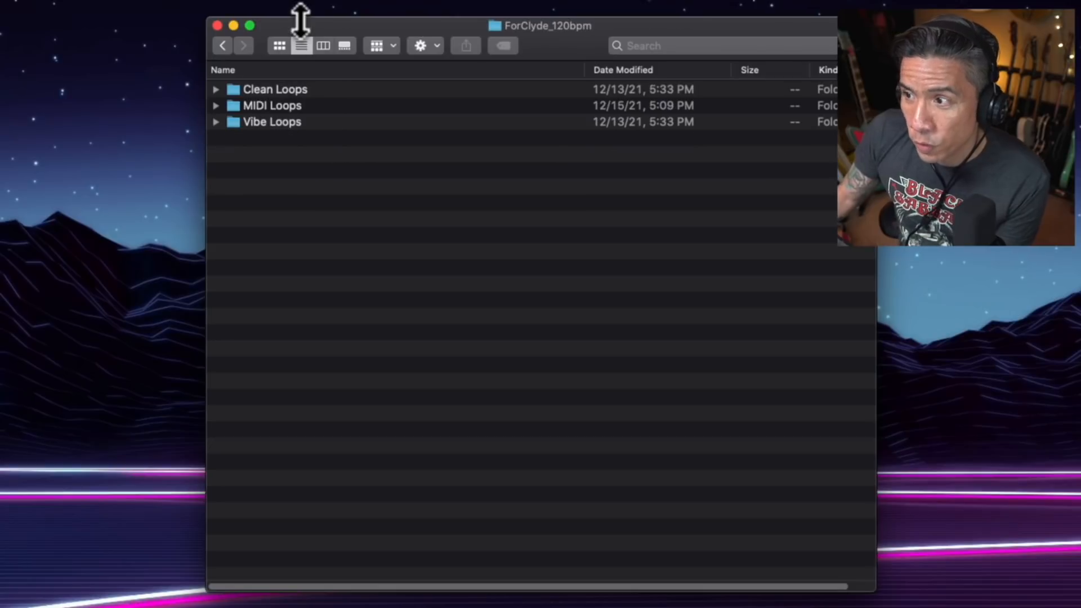
double_click(316, 89)
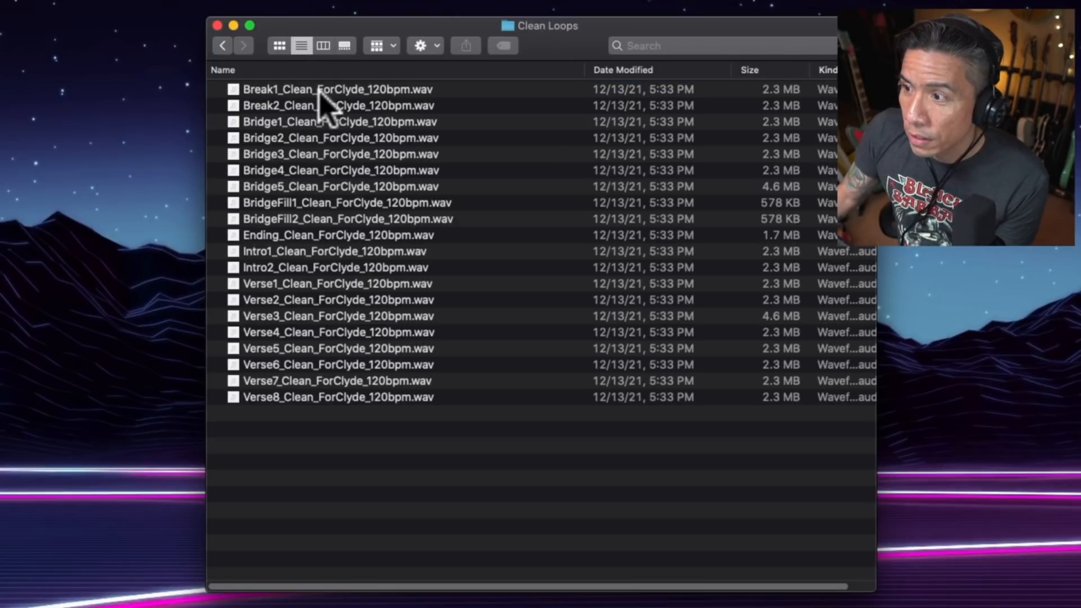
left_click(222, 46)
double_click(288, 107)
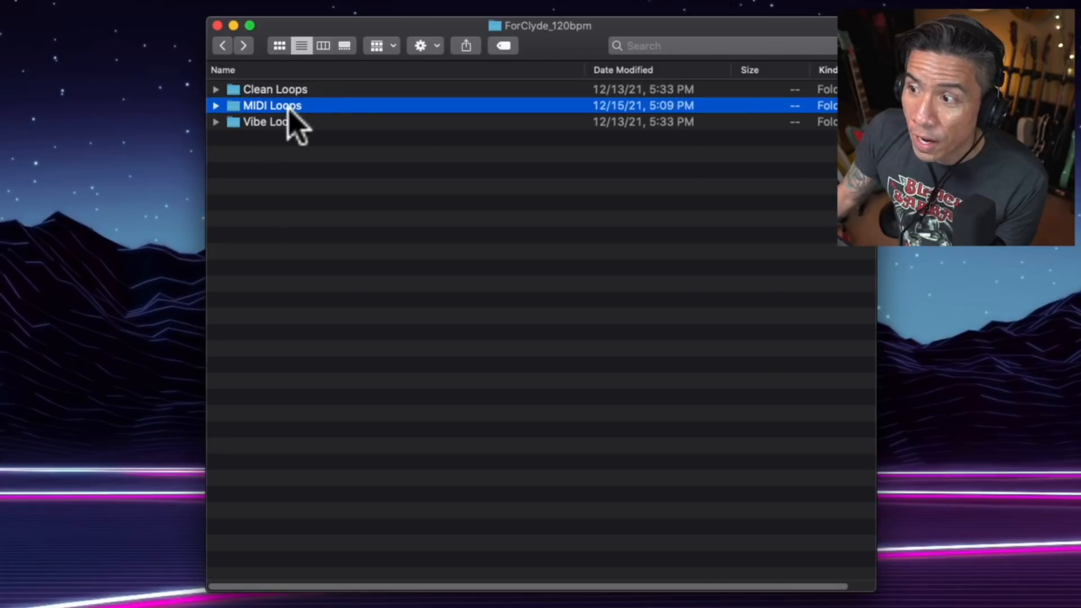
left_click(221, 47)
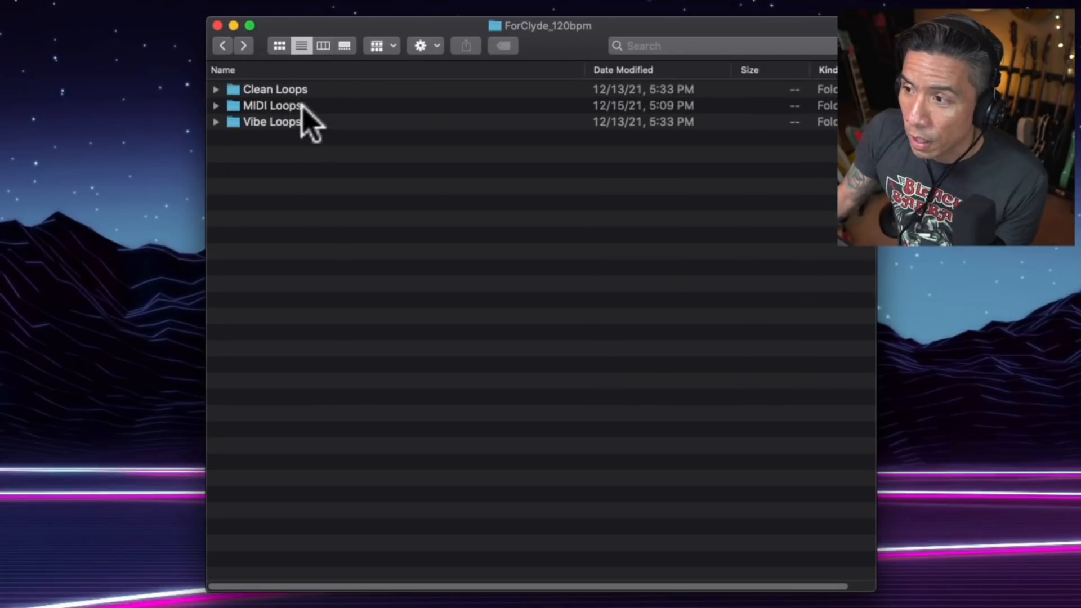
Compare the files in the Clean Loops and Vibe Loops subfolders of ForClyde_120bpm.
left_click(304, 92)
double_click(304, 92)
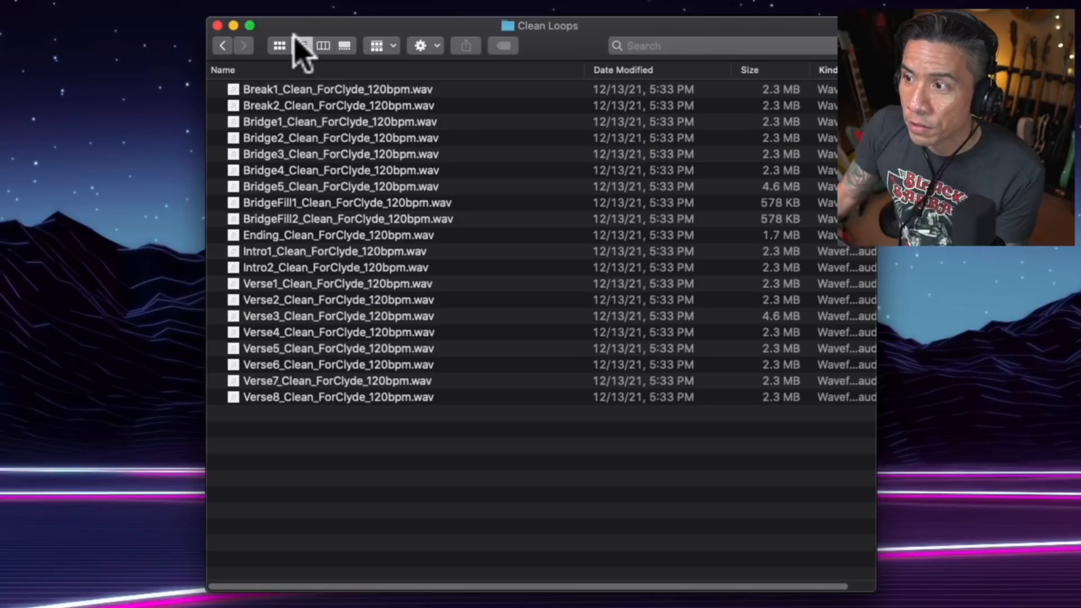
left_click(222, 47)
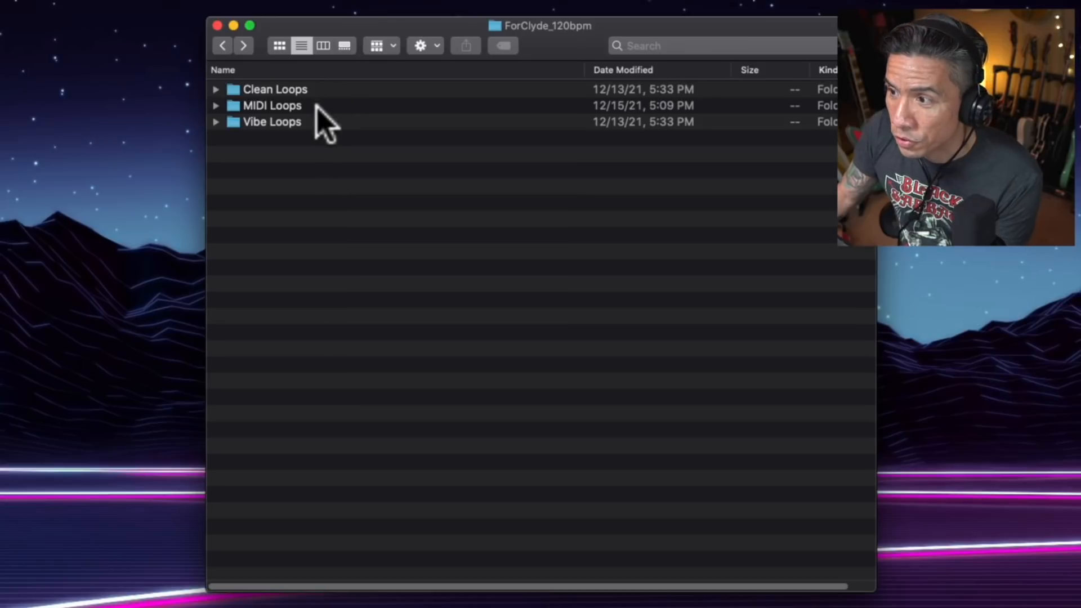
left_click(299, 121)
double_click(299, 121)
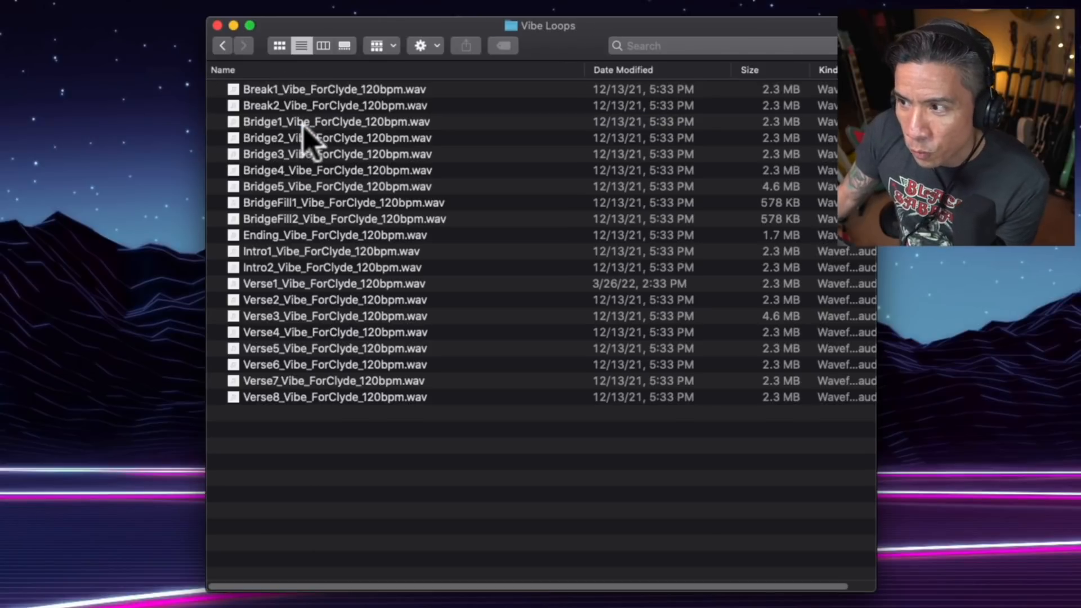
left_click(223, 46)
Preview the audio of Verse1_Clean_ForClyde_120bpm.wav in the Clean Loops folder.
left_click(409, 93)
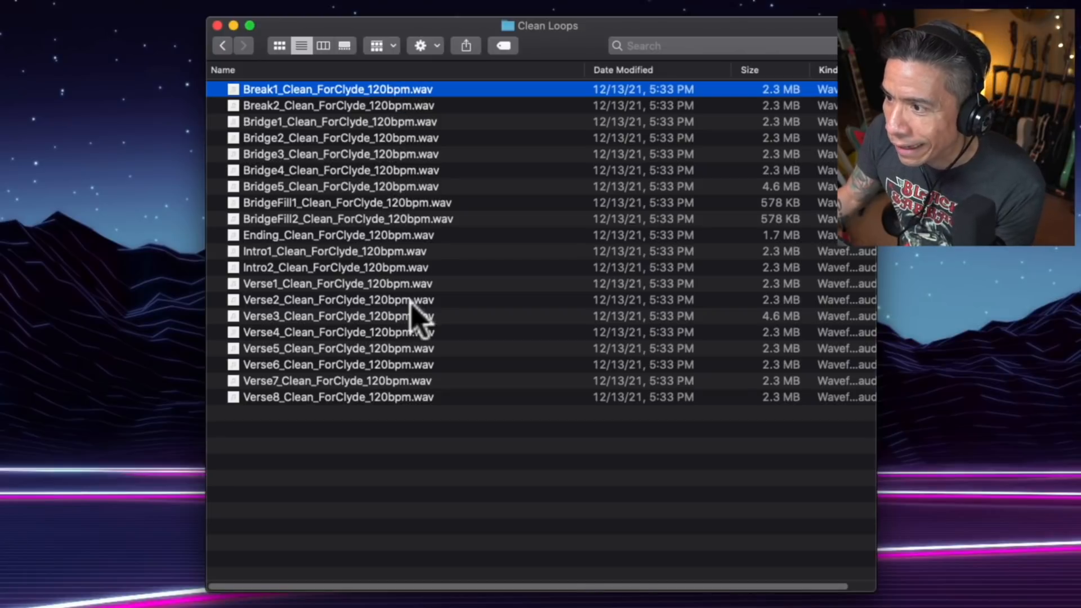
left_click(367, 284)
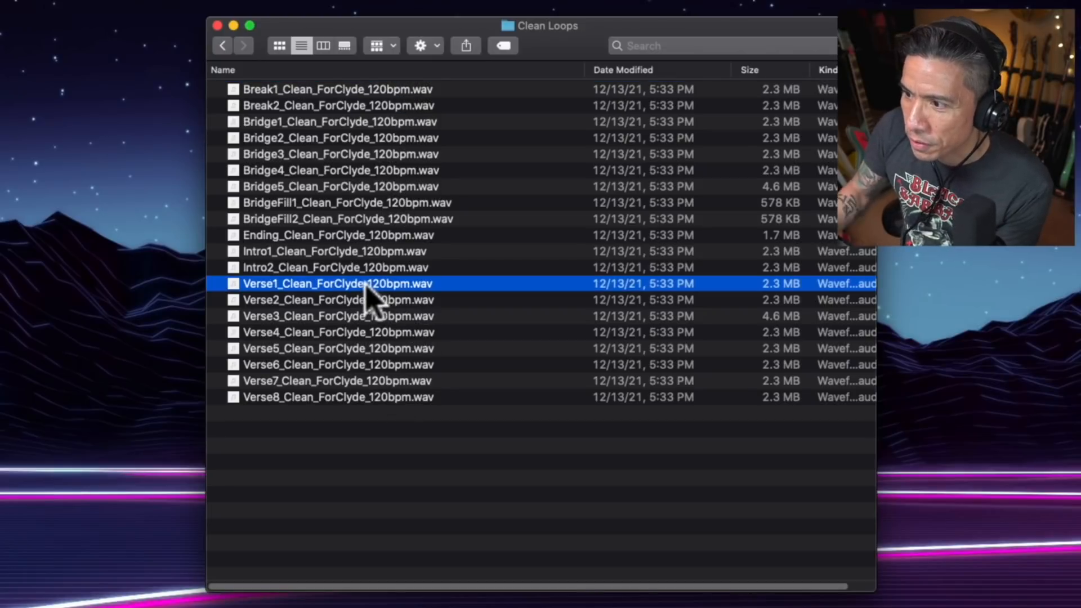
key("space")
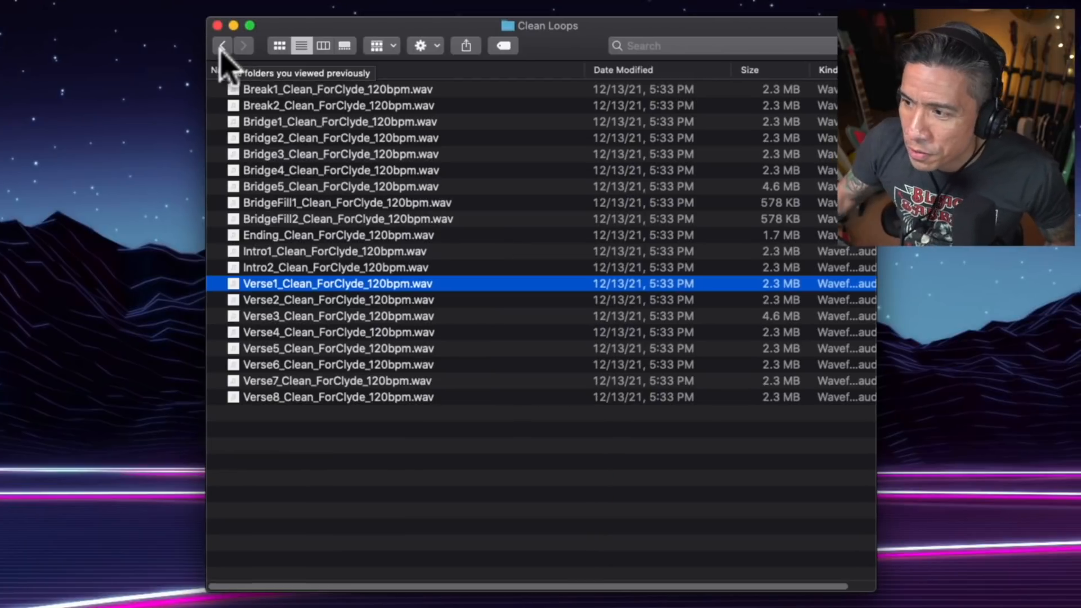
Preview the audio of Verse1_Vibe_ForClyde_120bpm.wav in the Vibe Loops folder, pausing playback and closing the preview.
left_click(222, 46)
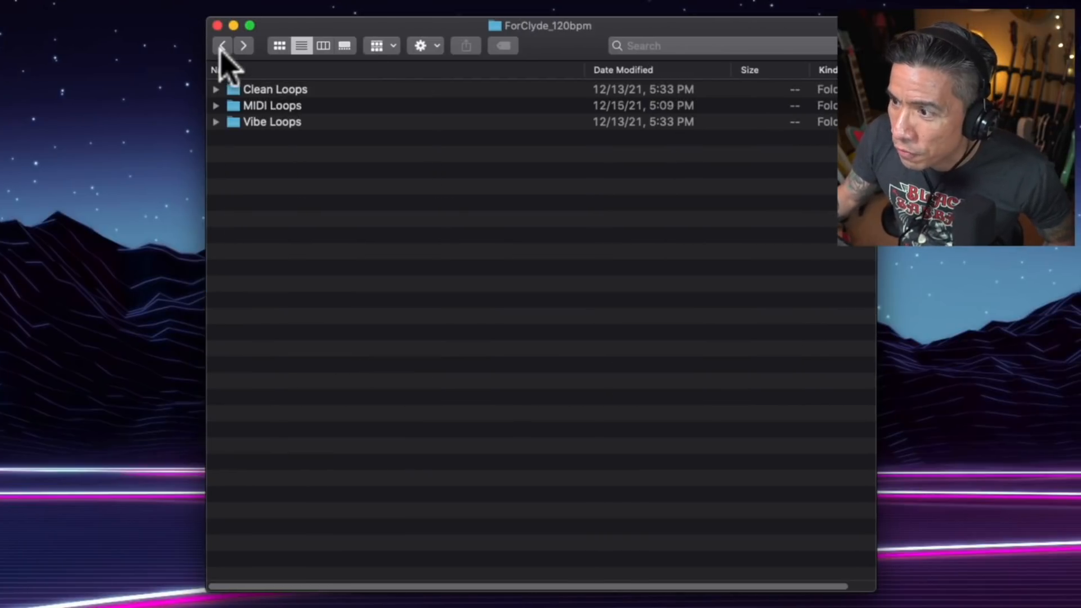
left_click(266, 124)
double_click(266, 124)
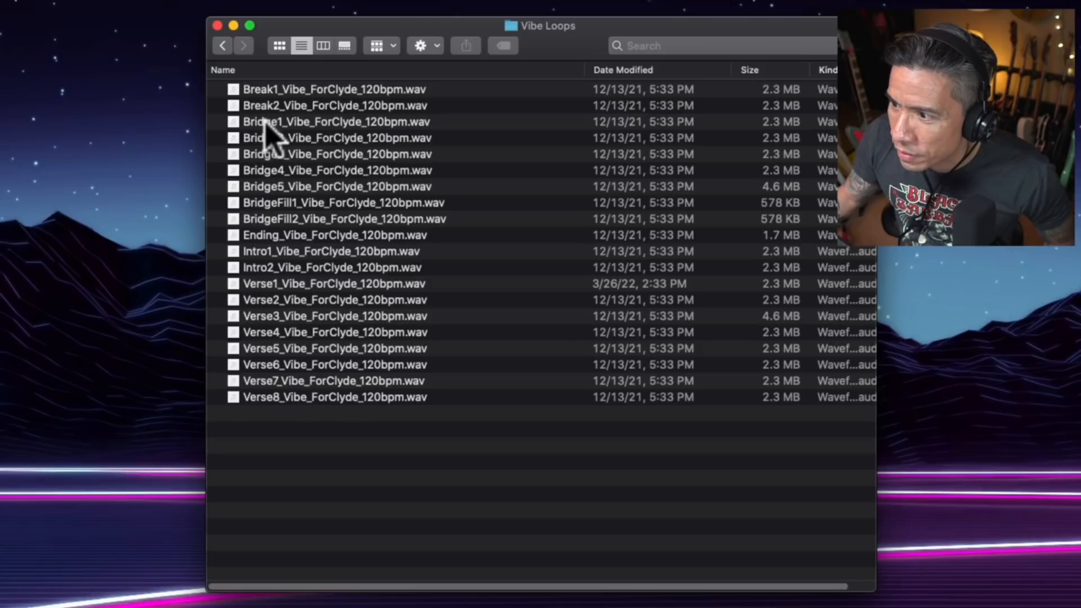
left_click(381, 290)
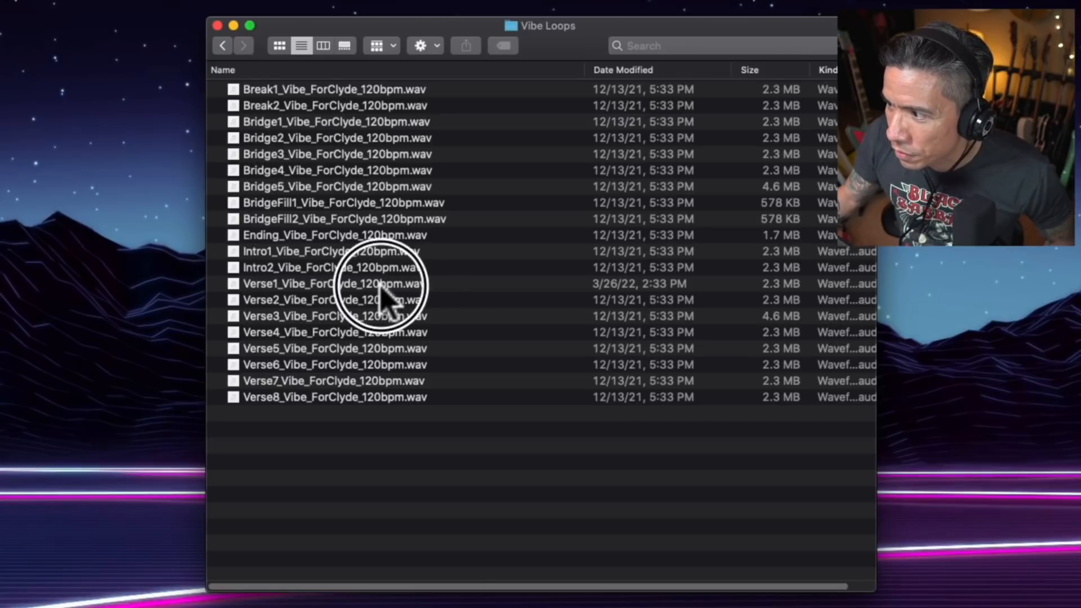
key("space")
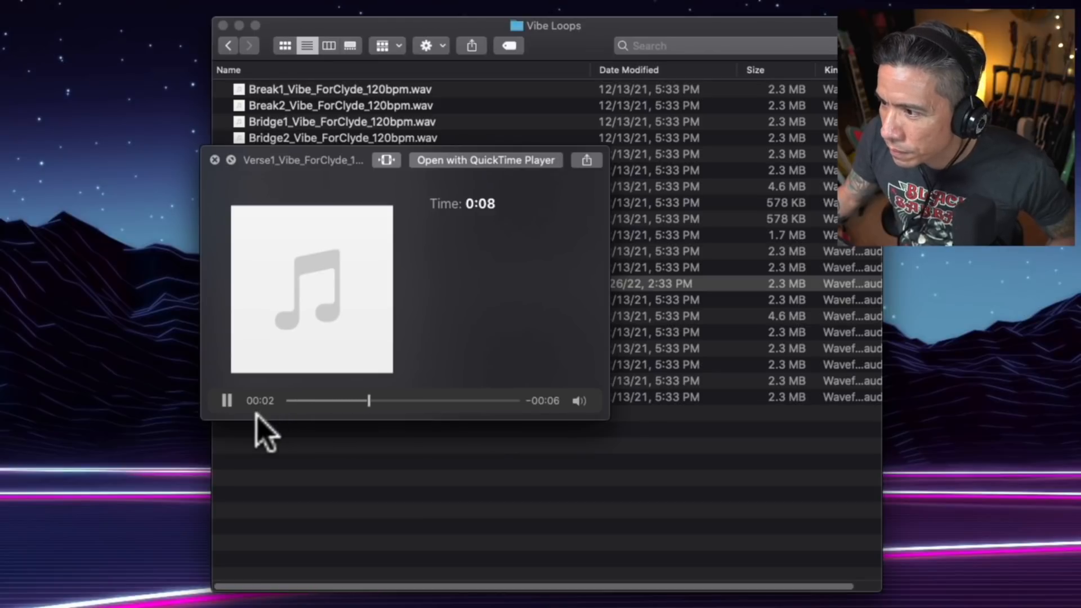
left_click(227, 399)
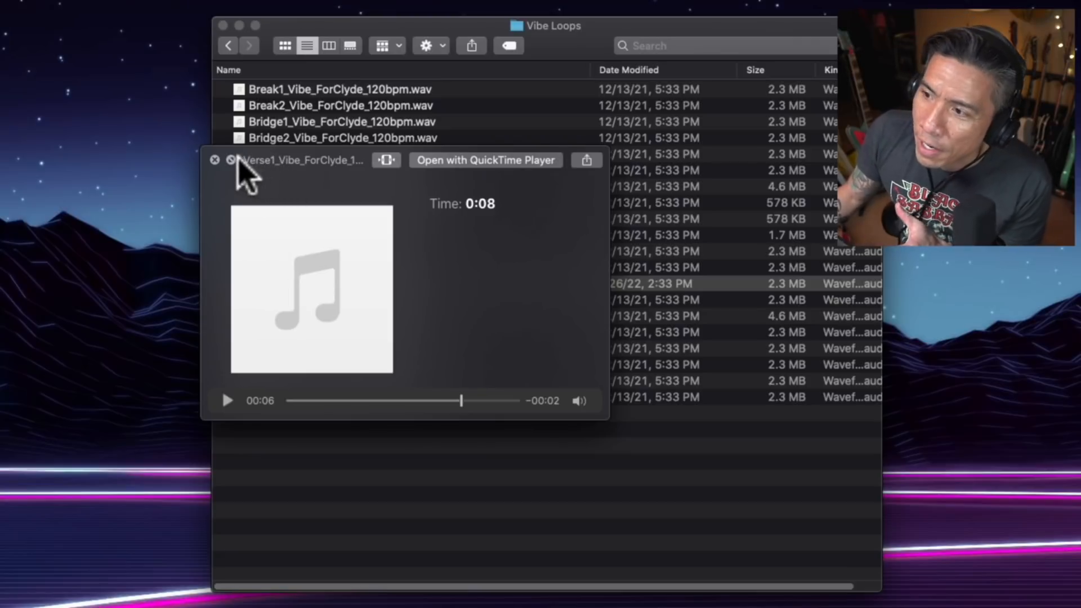
left_click(216, 169)
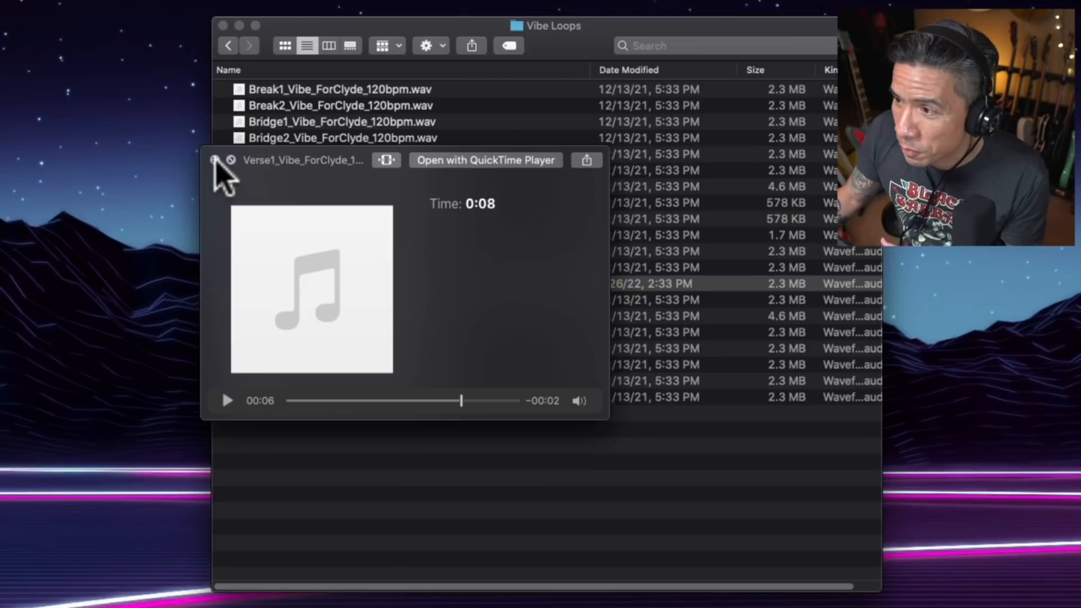
left_click(216, 160)
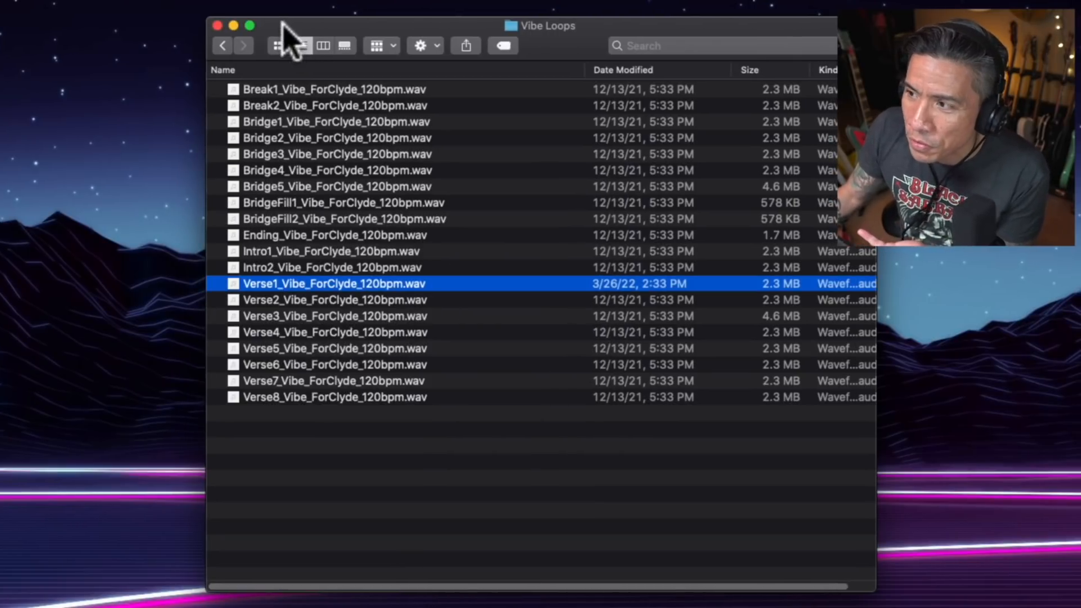
Revisit the Clean Loops folder and return to the top-level Yurt Rock folder.
left_click(223, 47)
double_click(315, 90)
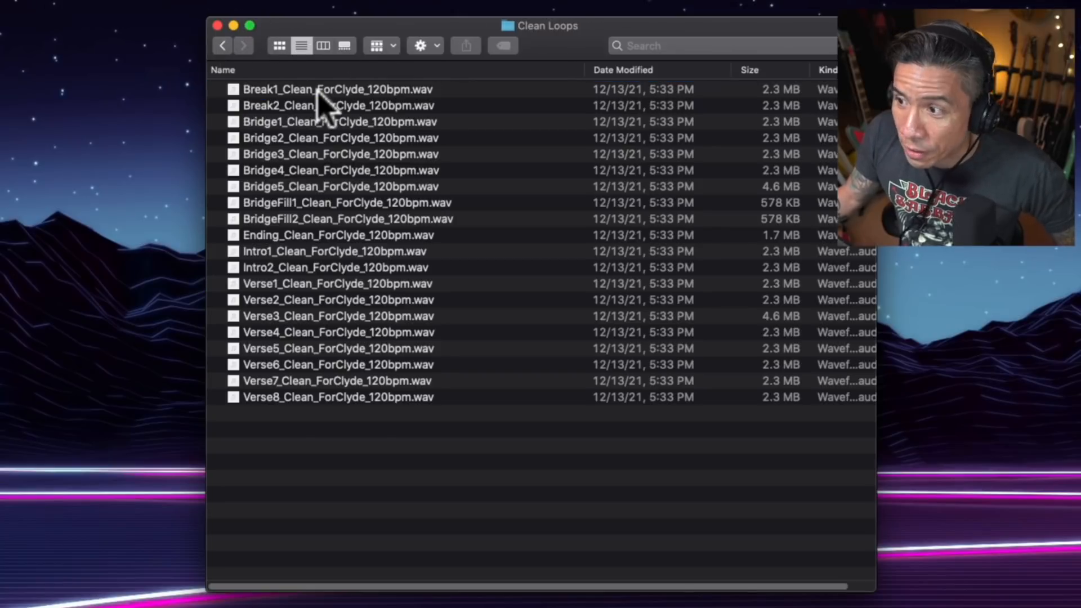
left_click(224, 46)
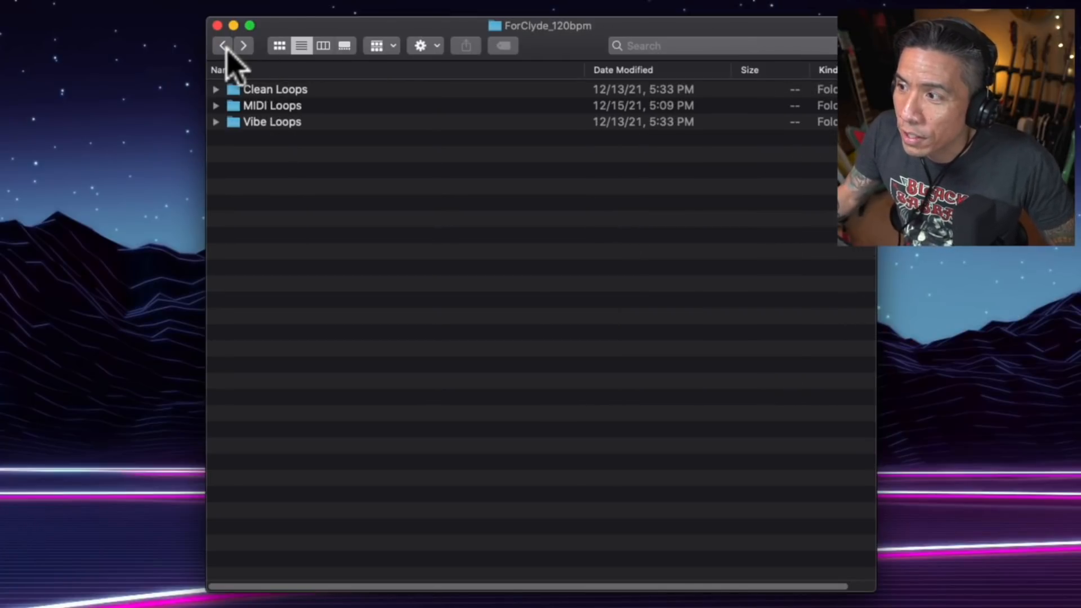
left_click(224, 46)
left_click(224, 46)
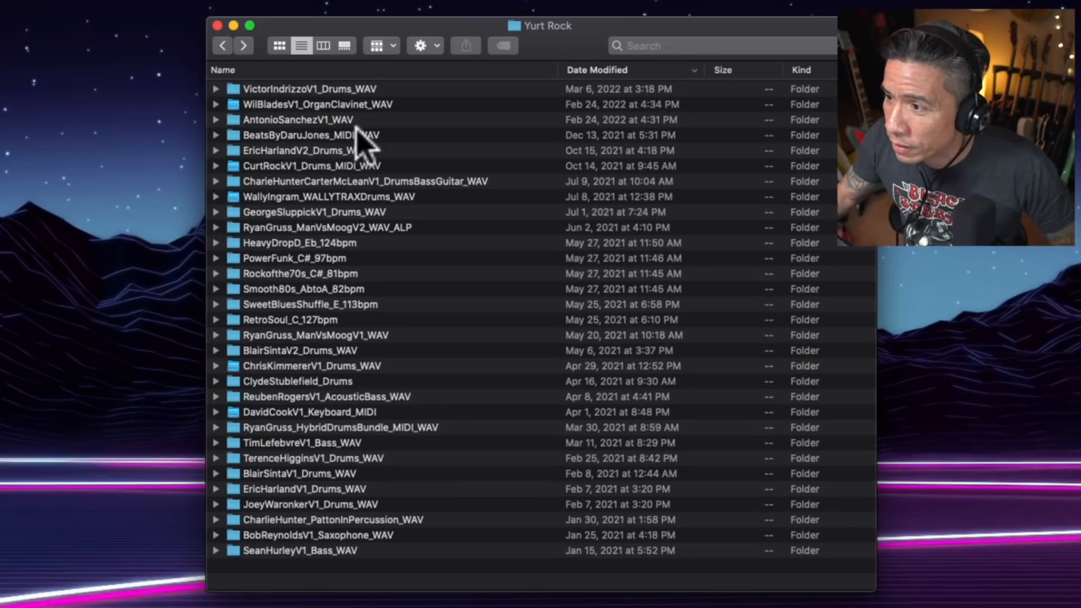
Open the Samples folder inside VictorIndrizzoV1_Drums_WAV and preview Gretsch 24 kick with OH's.wav.
double_click(346, 89)
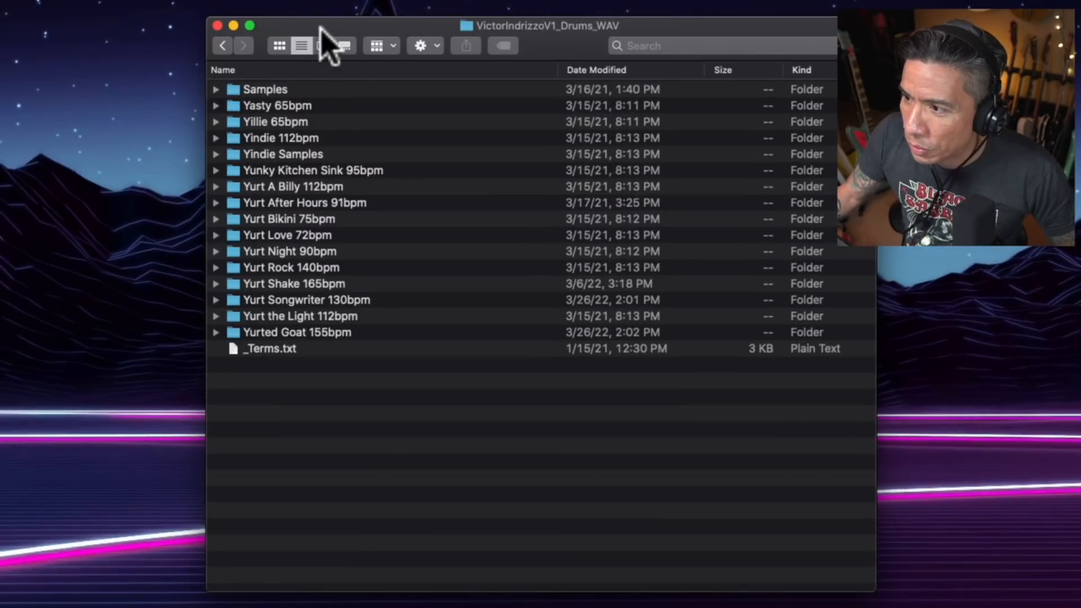
left_click(295, 109)
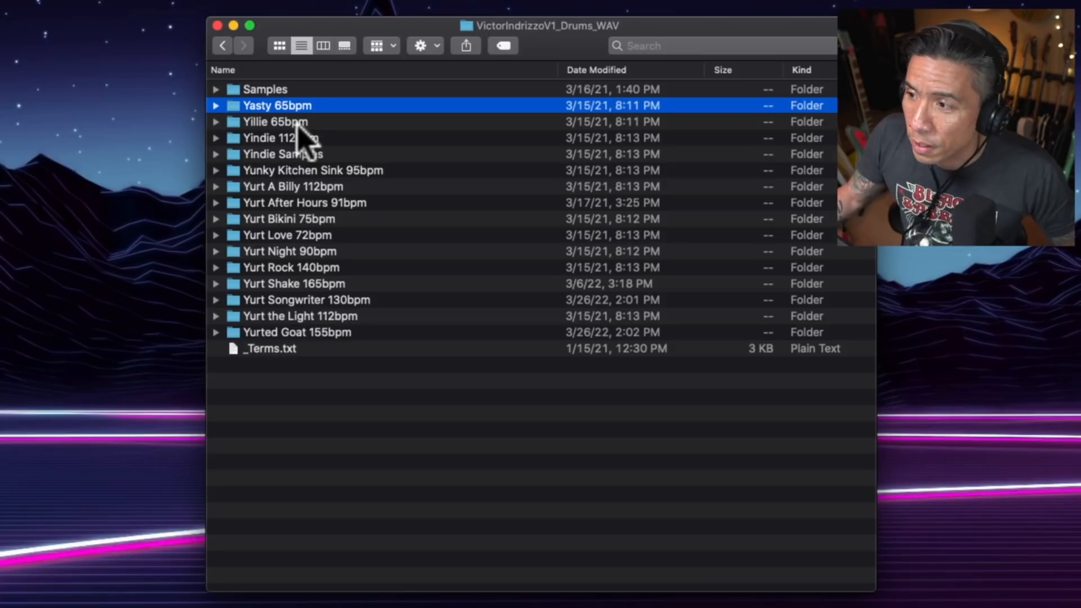
double_click(292, 89)
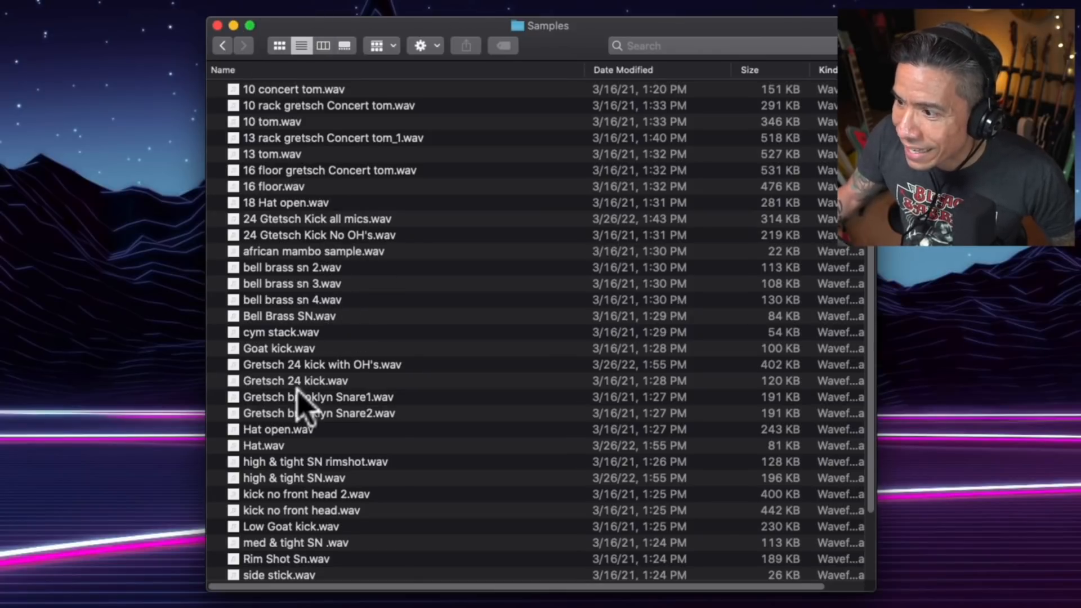
left_click(304, 362)
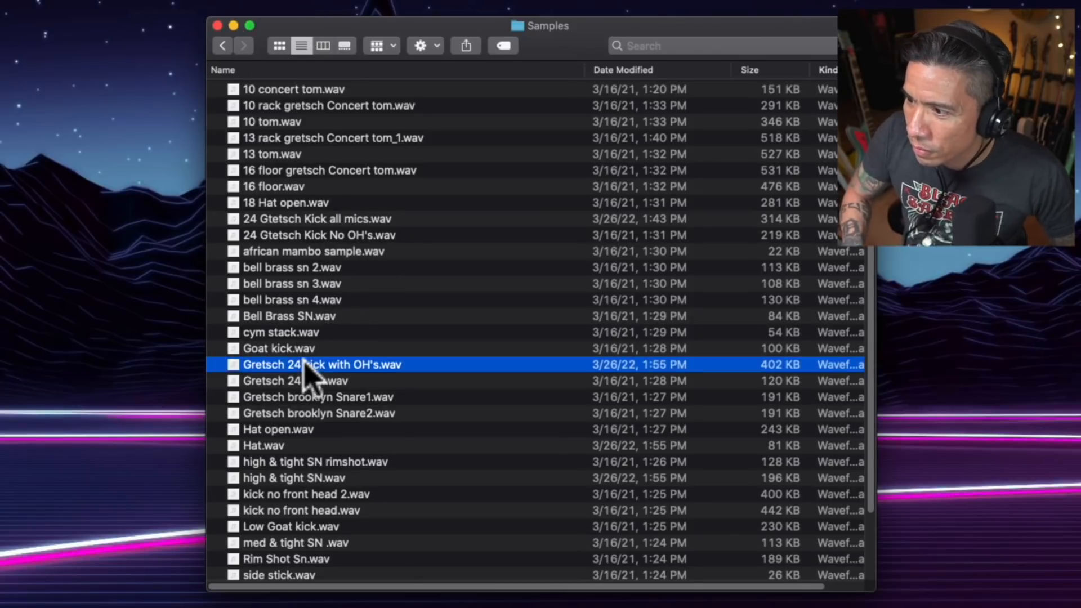
key("space")
key("space")
Preview african mambo sample.wav and high & tight SN rimshot.wav in the Samples folder, closing each preview.
scroll(304, 361, "down", 3)
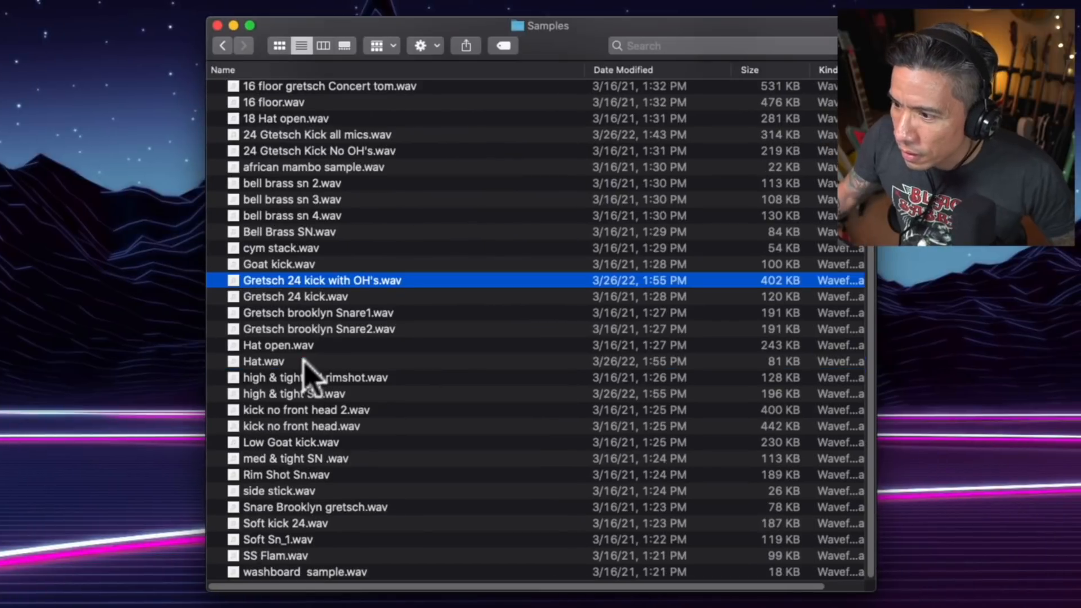
scroll(315, 366, "up", 3)
left_click(345, 251)
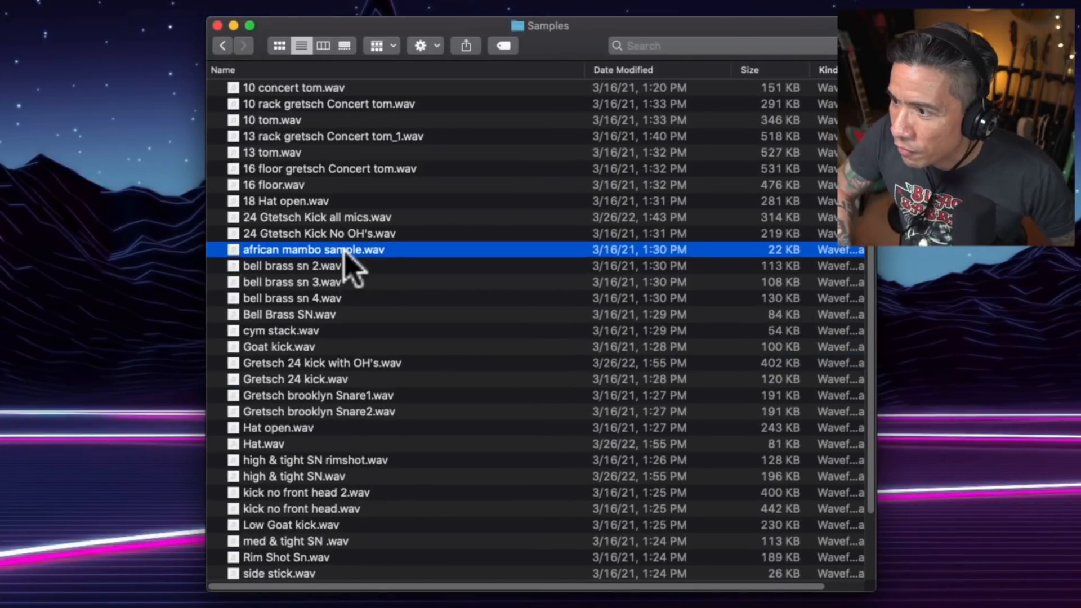
key("space")
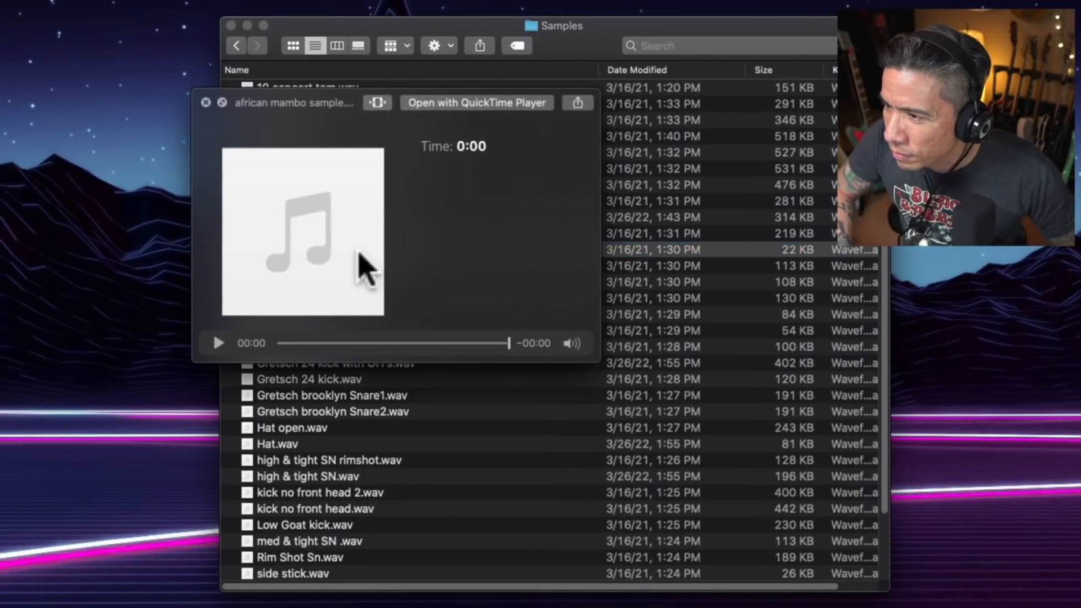
key("space")
left_click(345, 460)
key("space")
key("space")
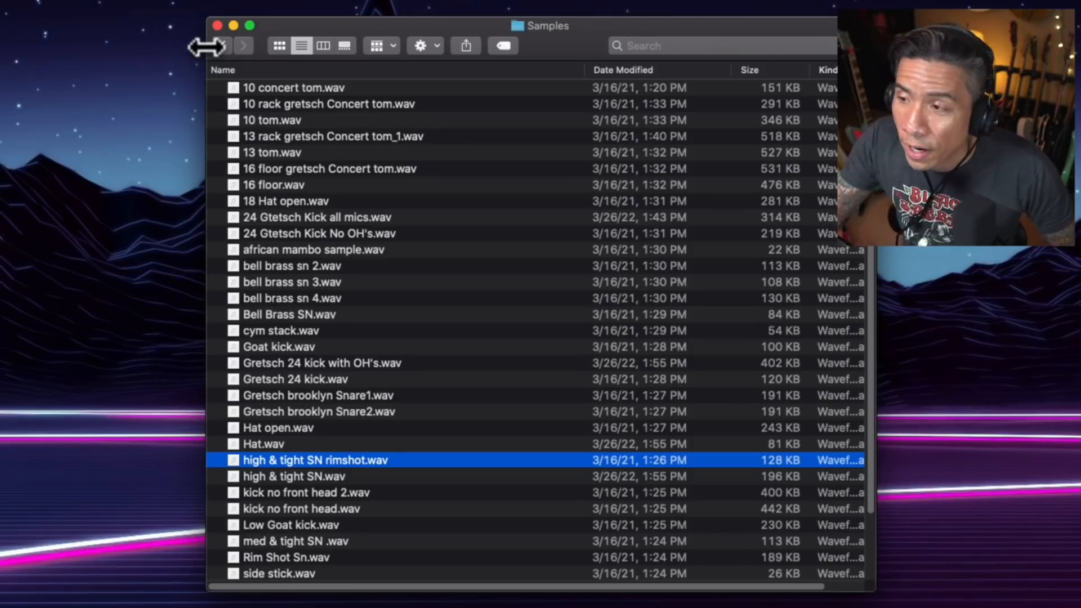
Go back to VictorIndrizzoV1_Drums_WAV and open the Drum Loops subfolder of Yurt Shake 165bpm.
left_click(223, 46)
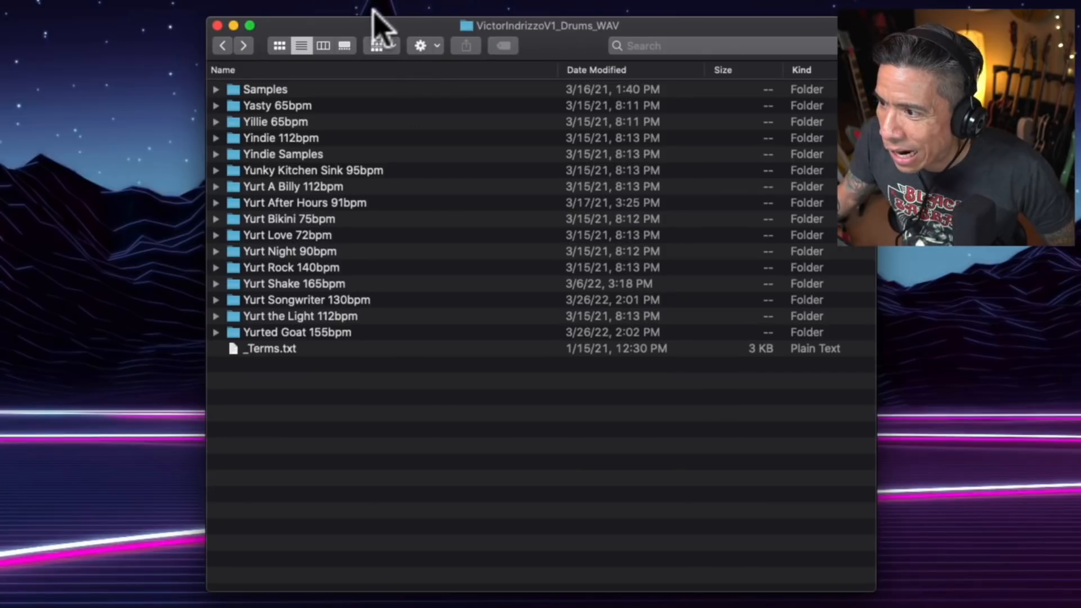
double_click(323, 283)
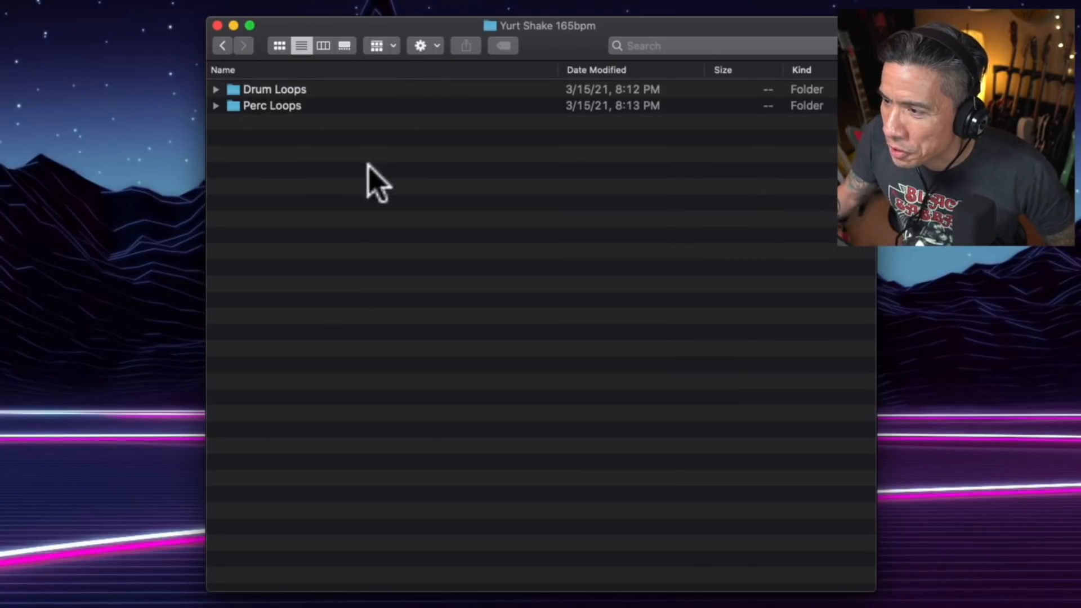
double_click(269, 89)
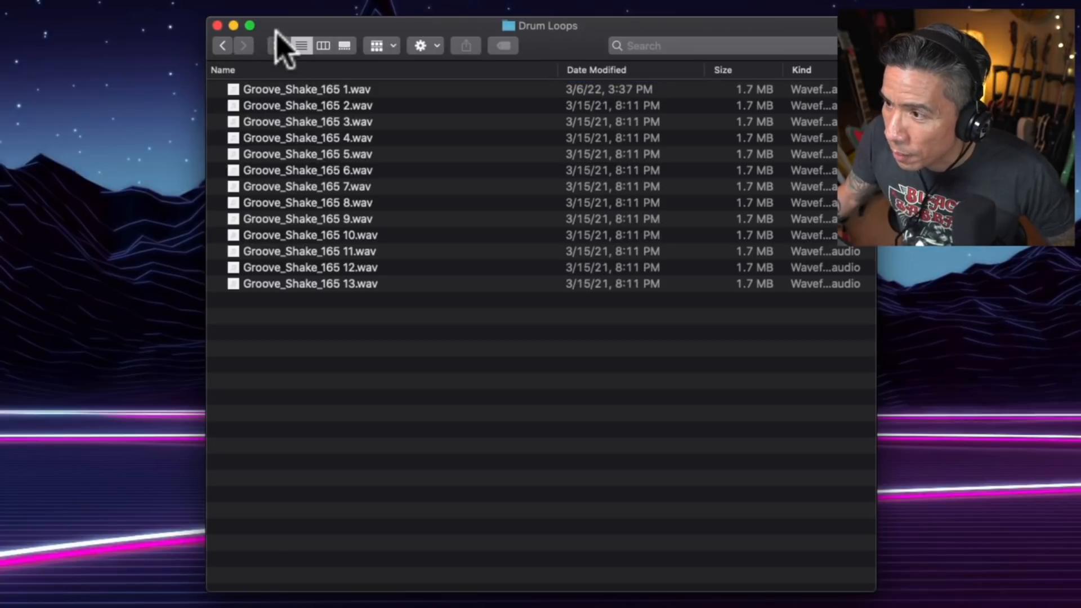
Preview the audio of Groove_Shake_165 1.wav and Groove_Shake_165 4.wav, closing each preview.
left_click(336, 91)
key("space")
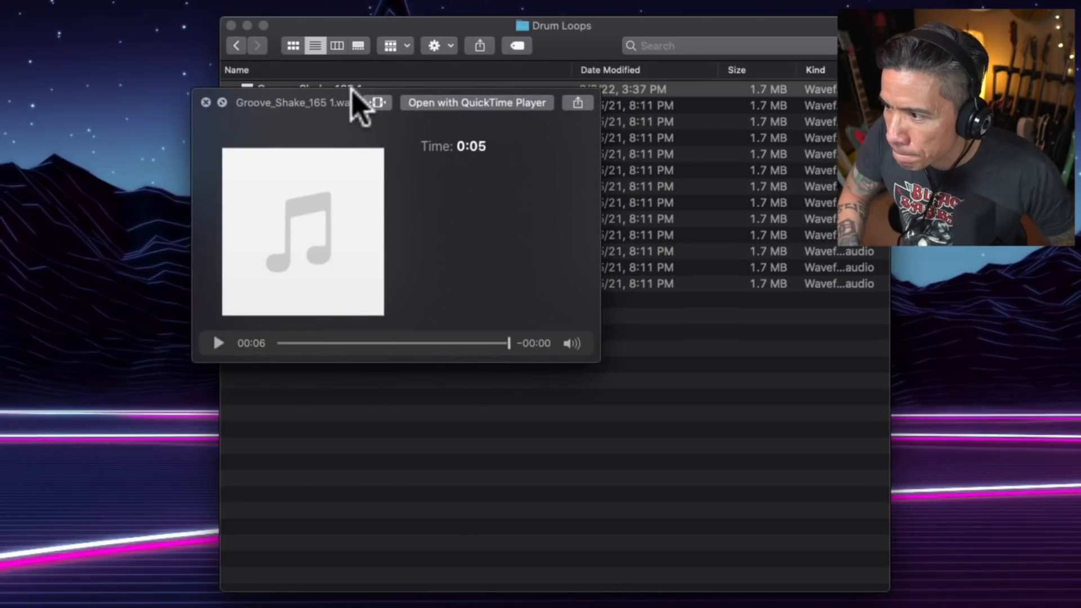
key("space")
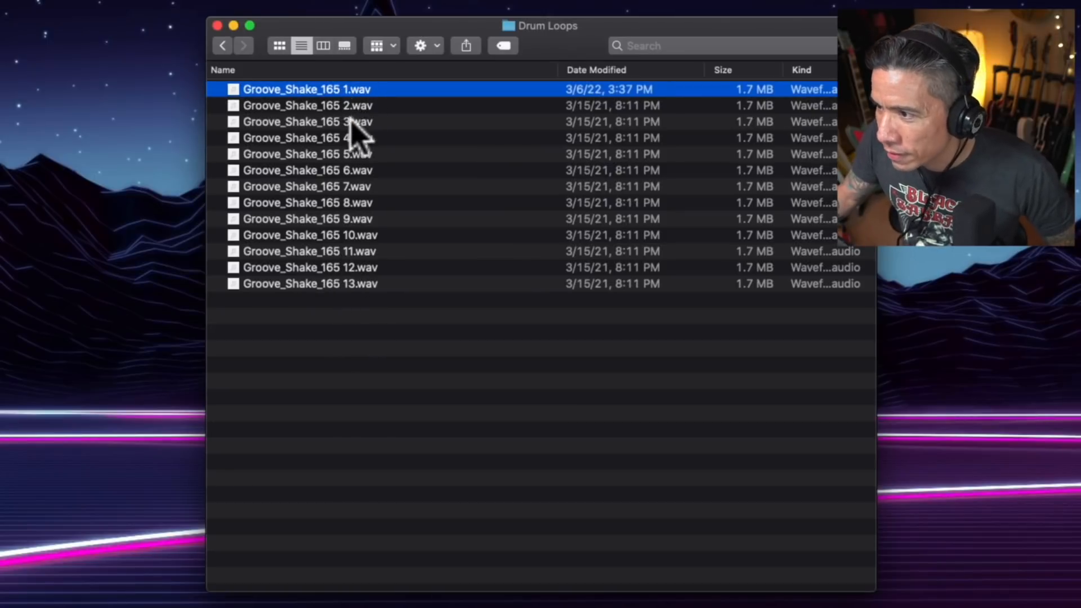
left_click(367, 138)
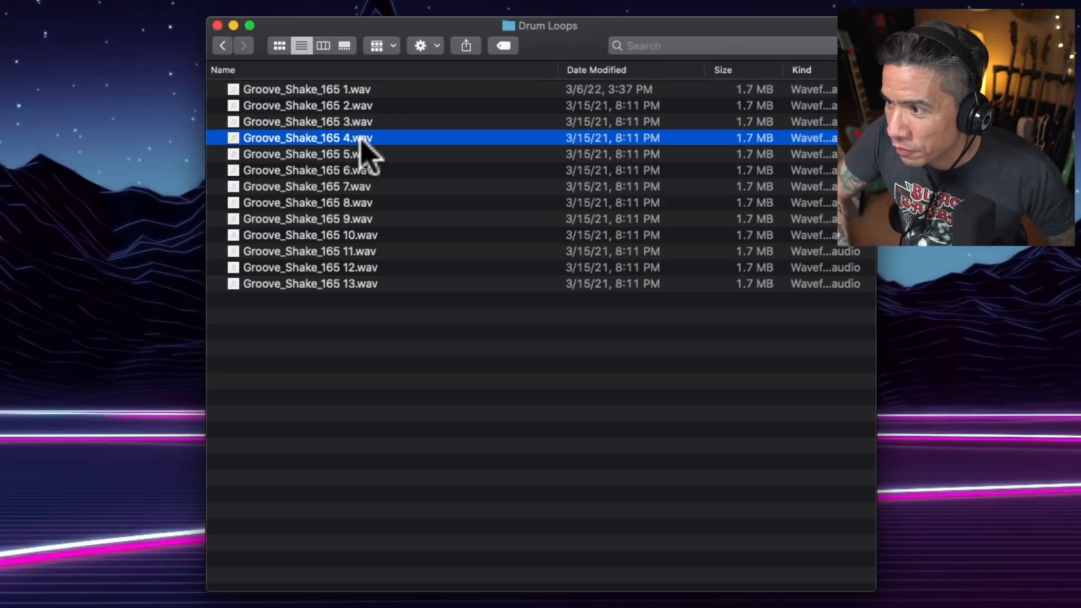
key("space")
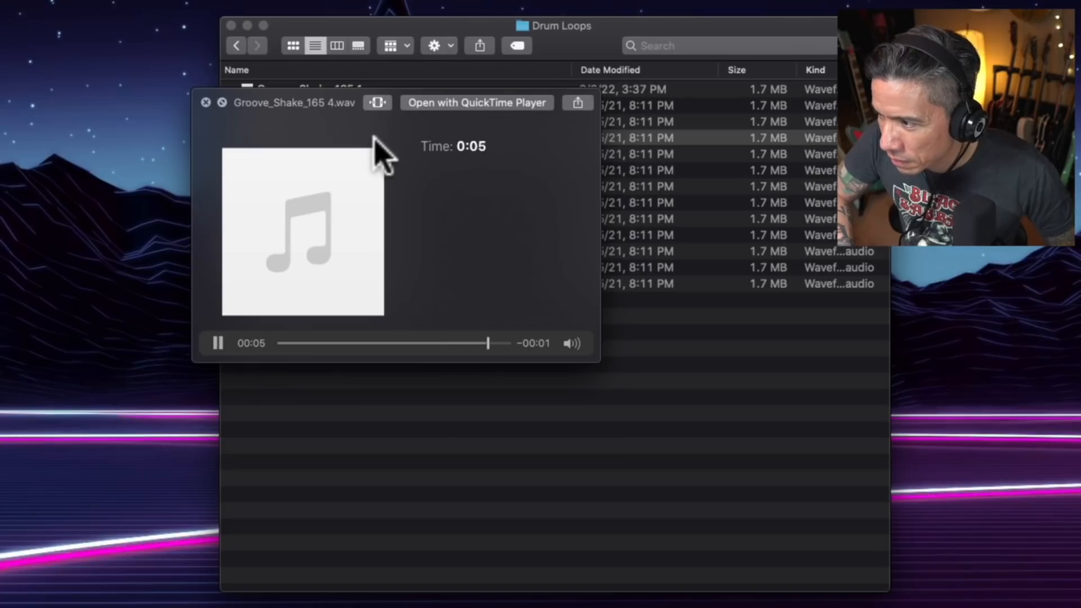
key("space")
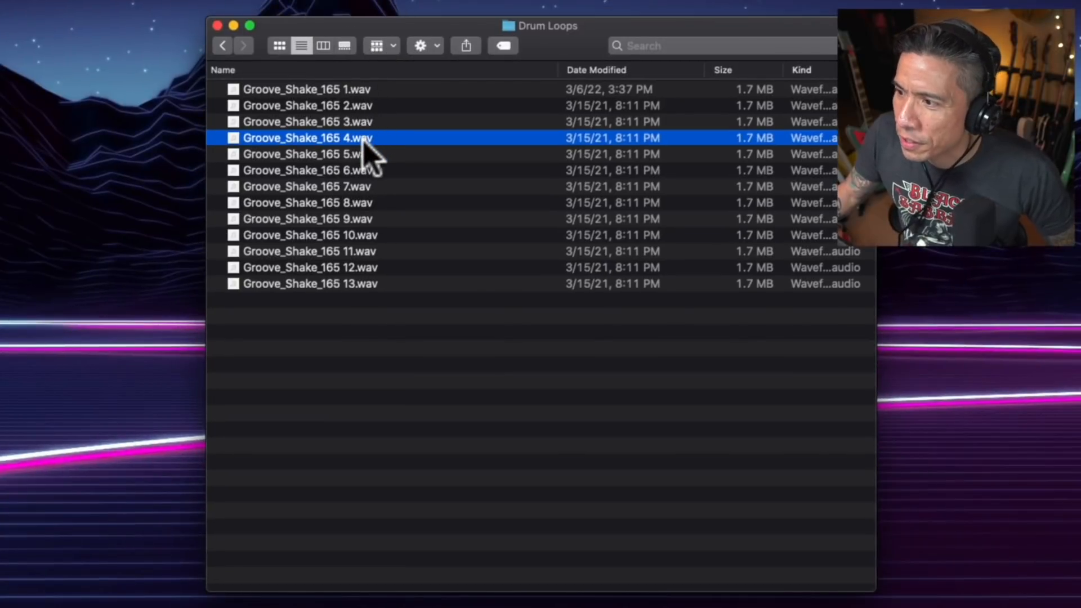
Place Groove_Shake_165 4.wav on the Drum Loop track at bar 1 in Logic Pro, importing its tempo information.
left_click_drag(364, 142, 148, 0)
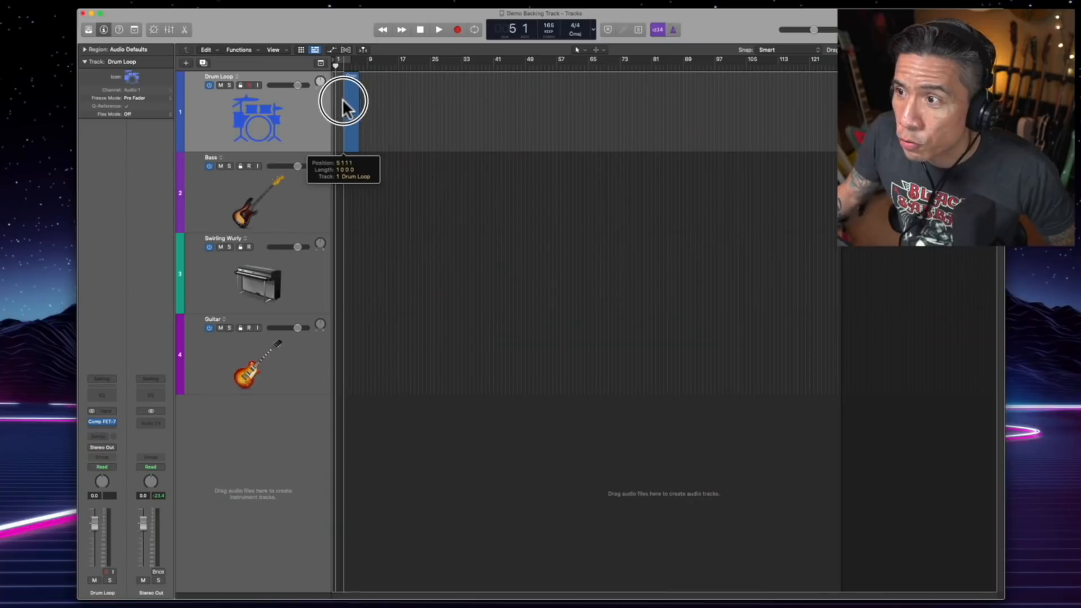
left_click_drag(342, 99, 332, 102)
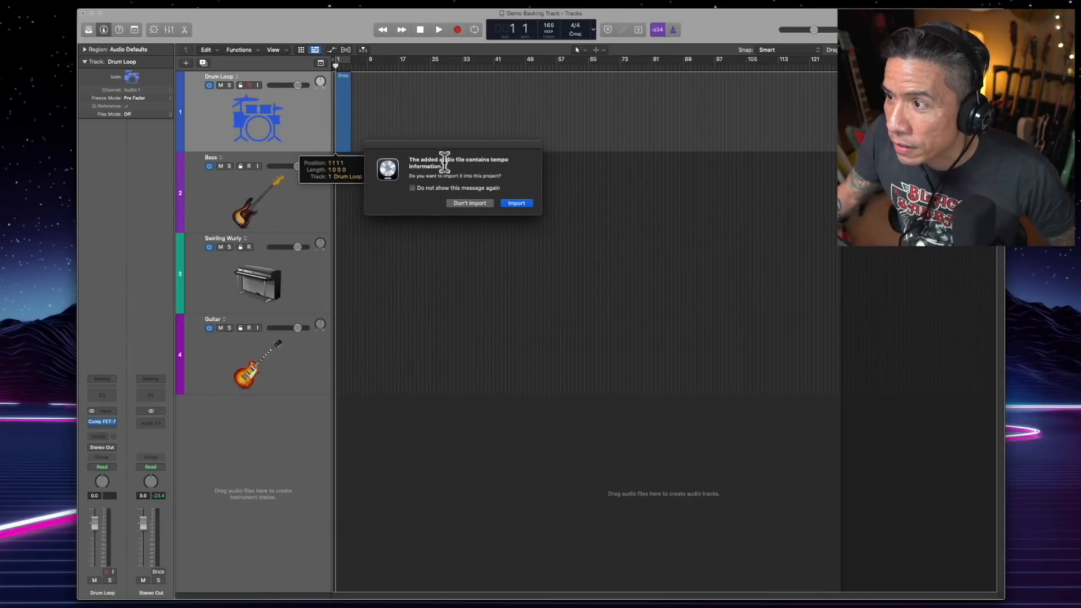
left_click(510, 199)
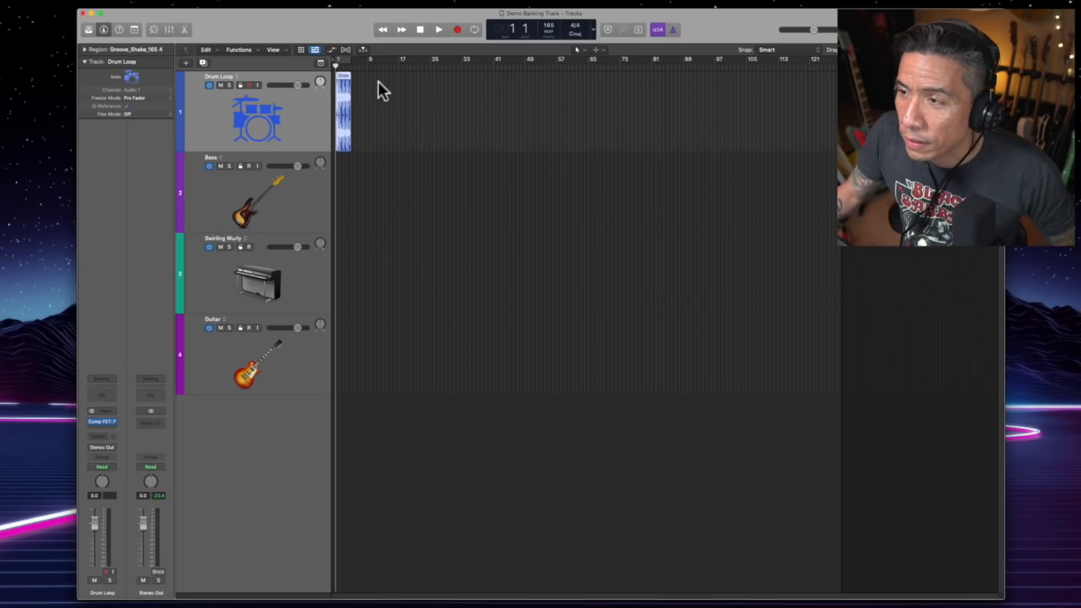
Play back the placed drum groove and inspect the Comp FET-76 compressor settings on the Drum Loop track.
key("space")
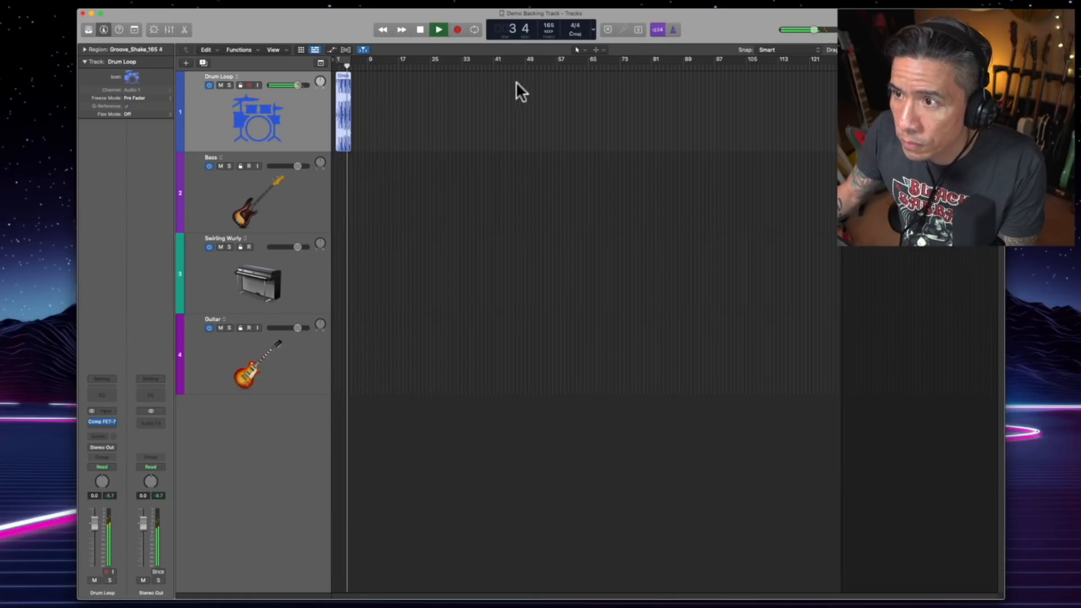
key("space")
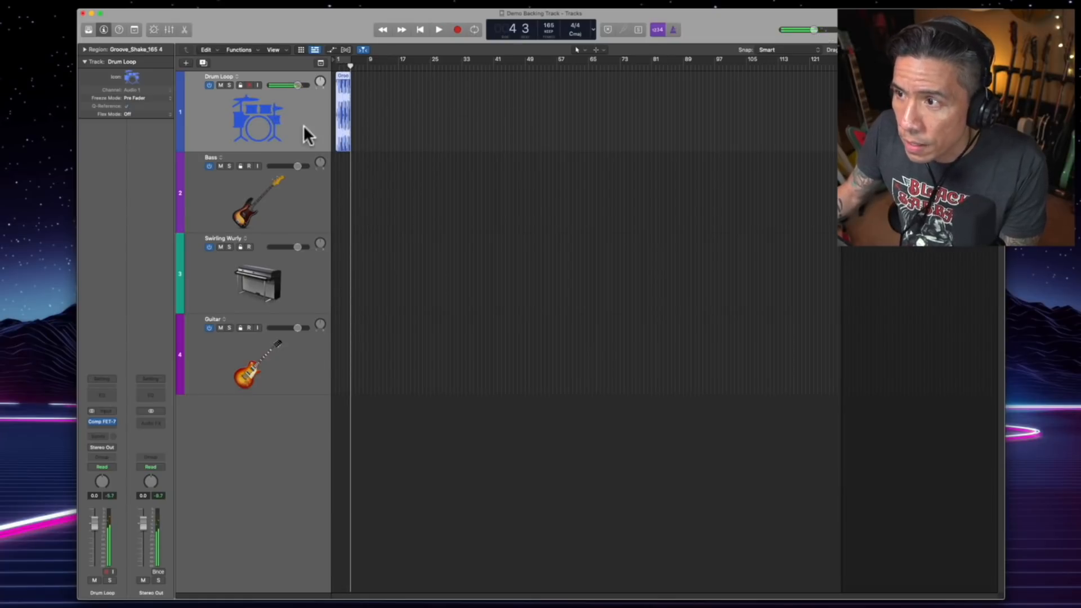
left_click(102, 421)
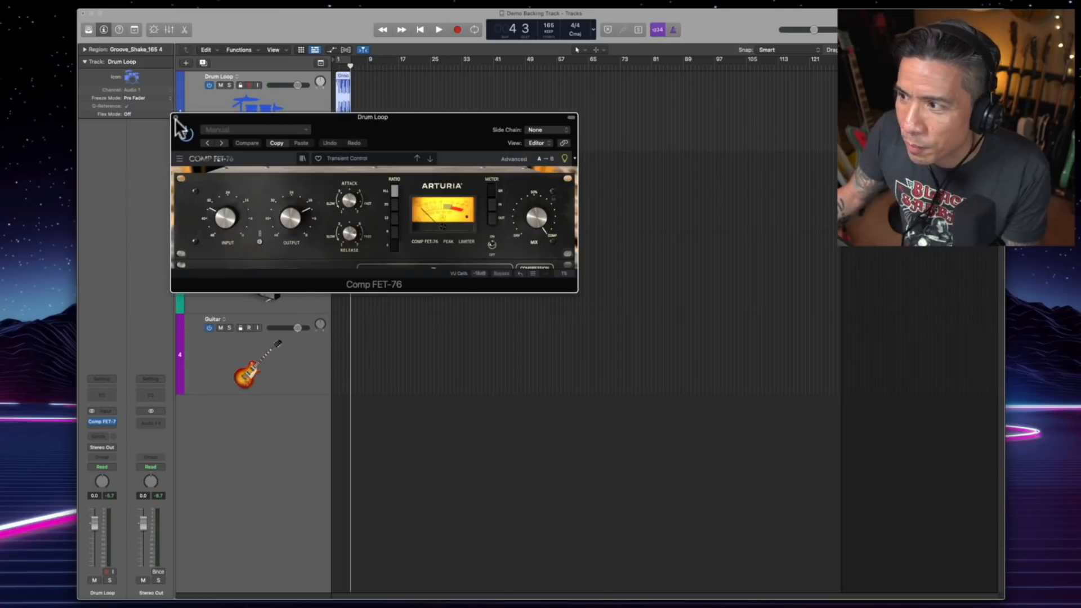
left_click(175, 118)
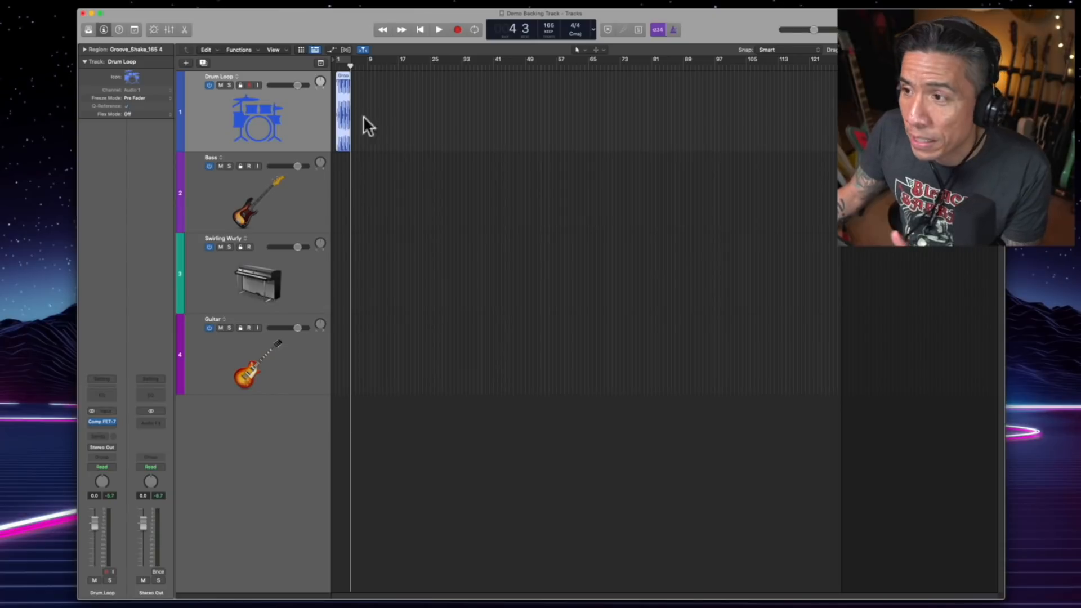
Loop the Groove_Shake_165 4 region along the Drum Loop track and play back the result.
left_click(343, 123)
key("l")
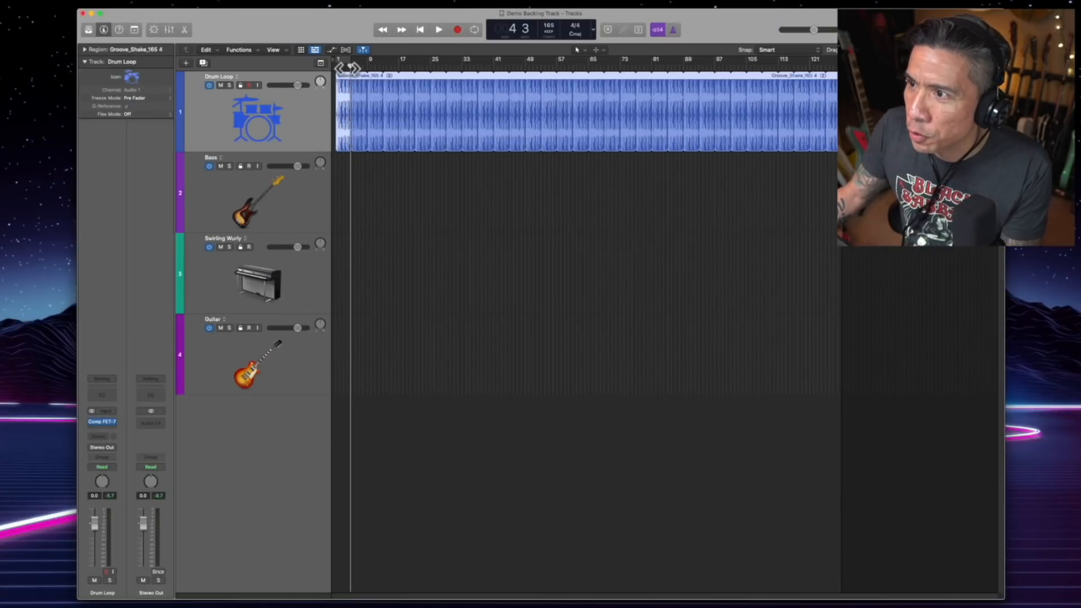
key("space")
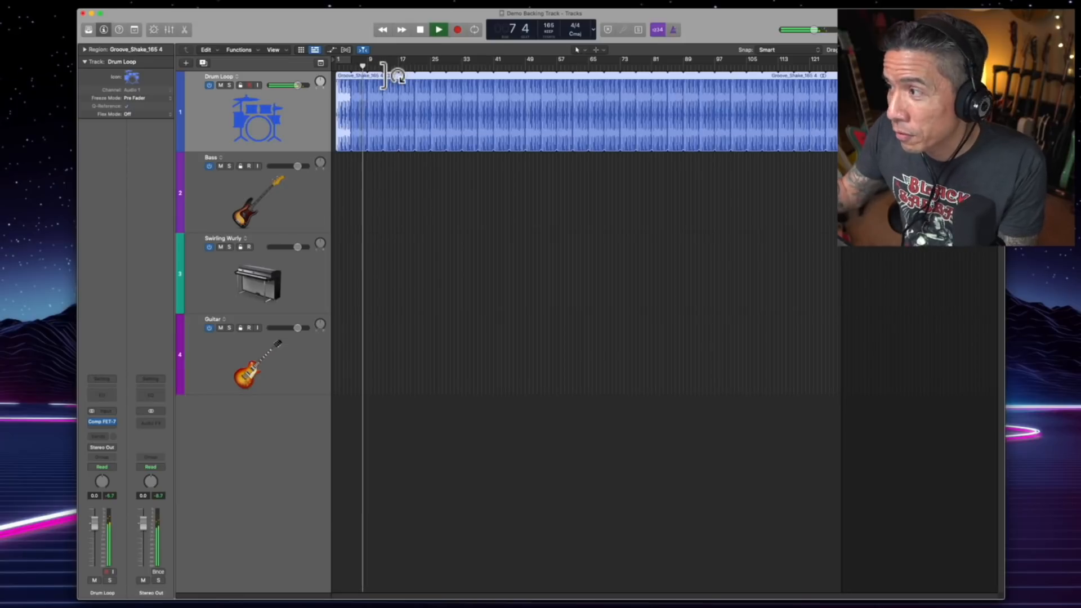
key("space")
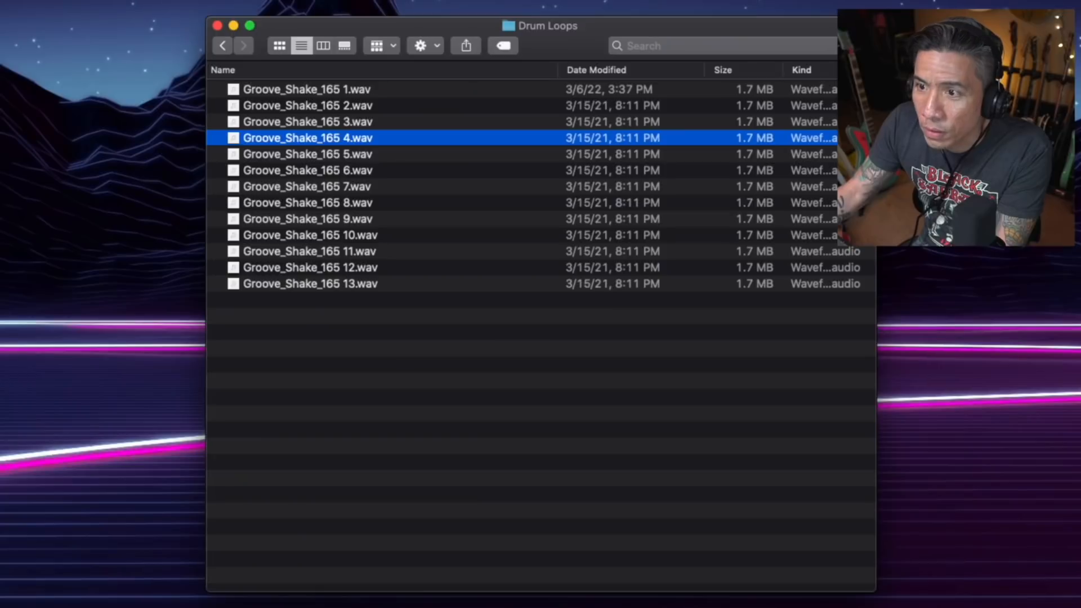
Open the Perc Loops folder of Yurt Shake 165bpm in Finder and preview Loop_Shake_165 1.wav and Loop_Shake_165 8.wav.
left_click(222, 45)
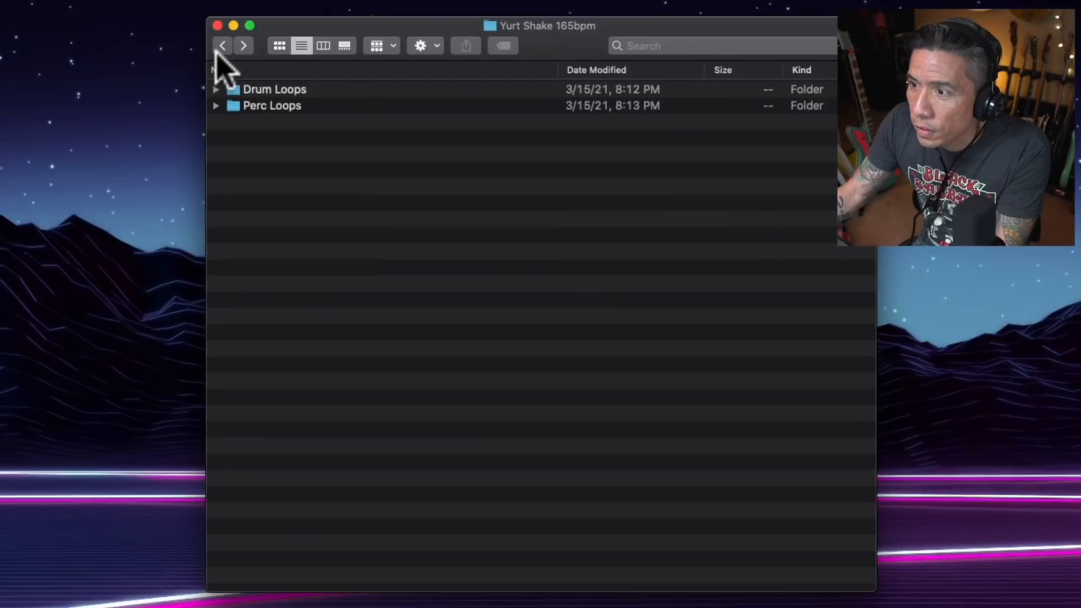
double_click(254, 107)
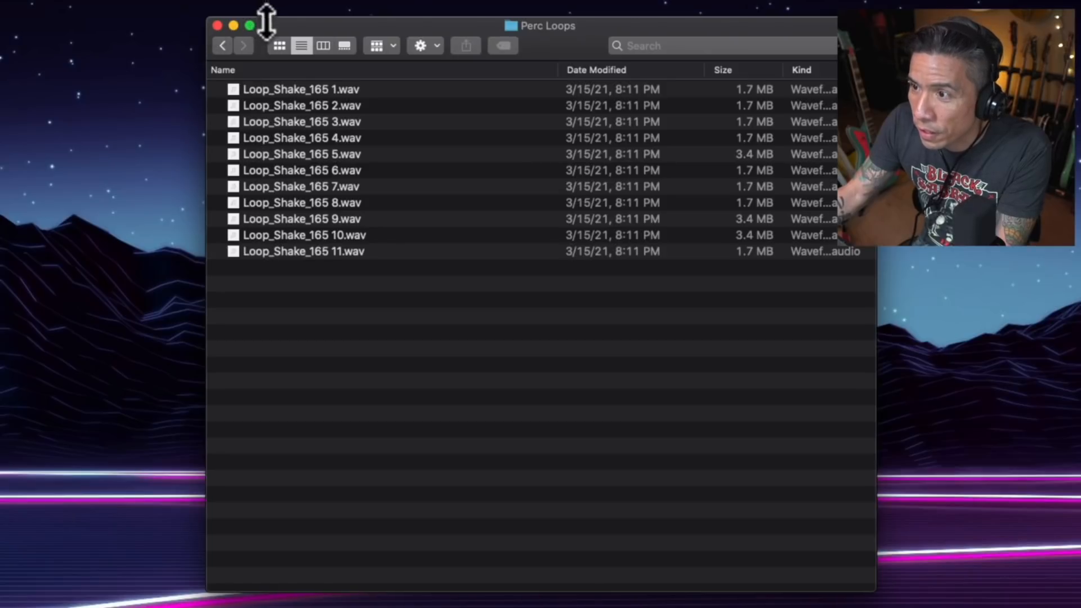
left_click(316, 90)
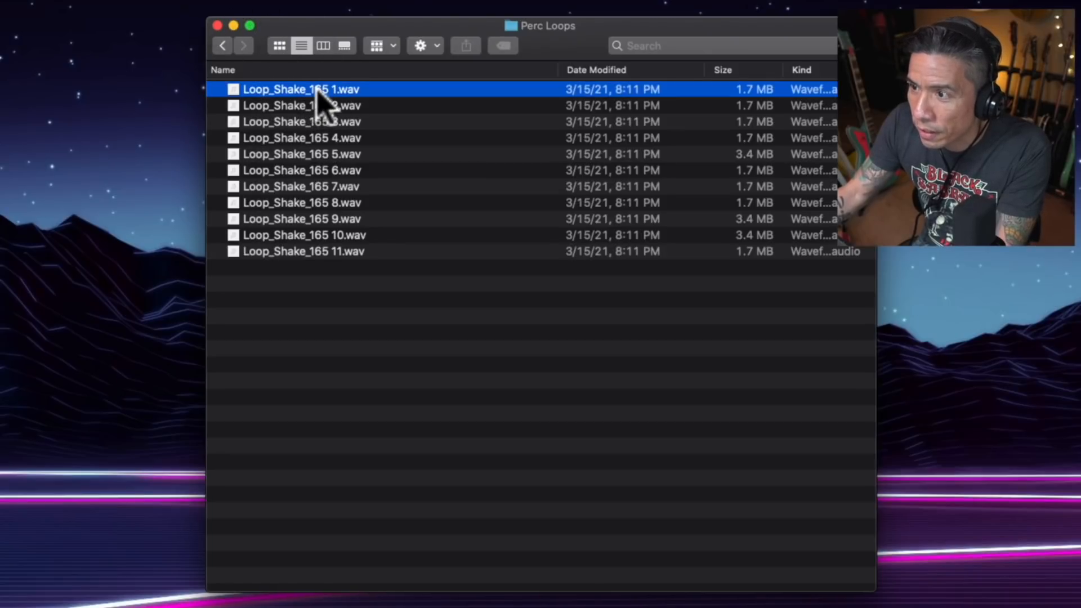
key("space")
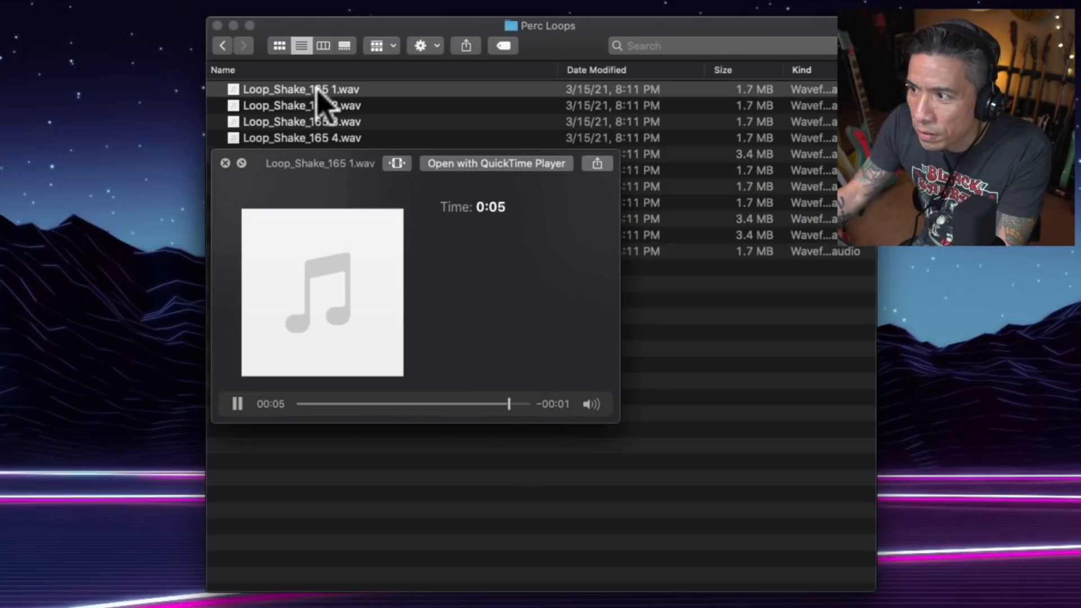
key("space")
left_click(333, 204)
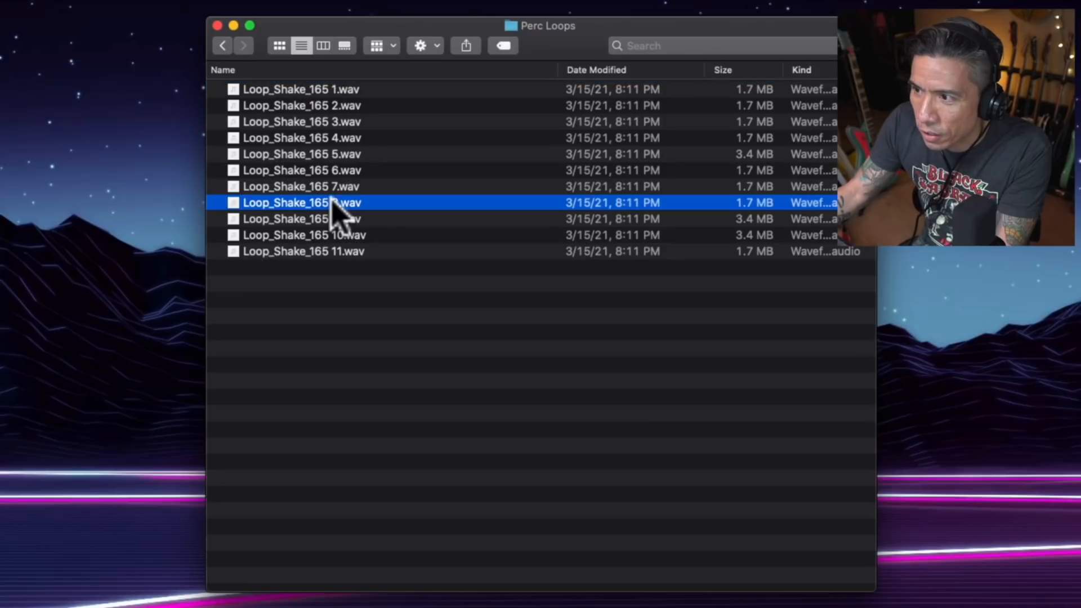
key("space")
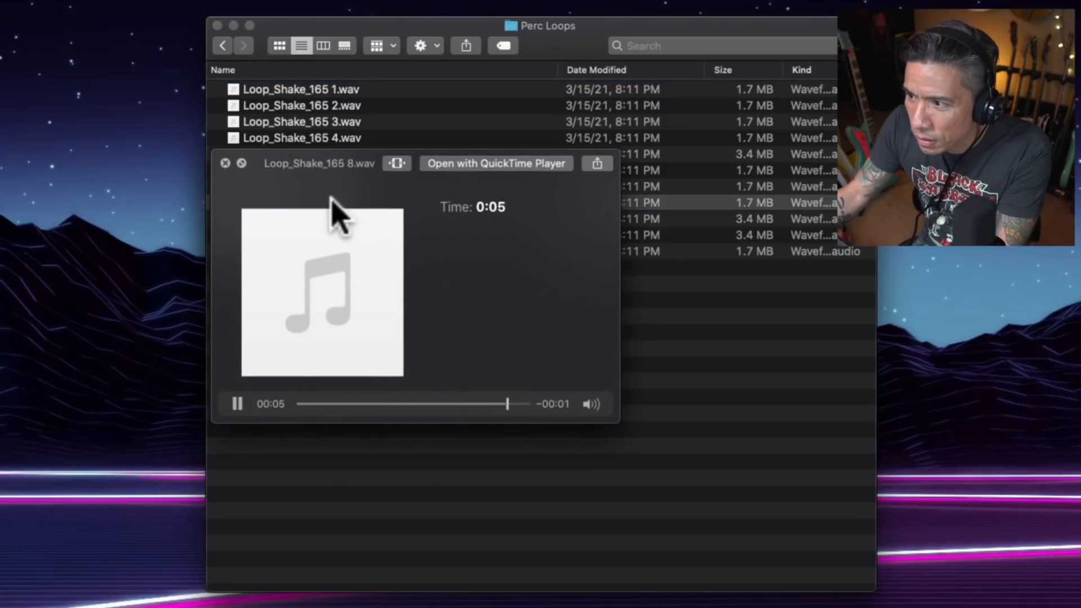
key("space")
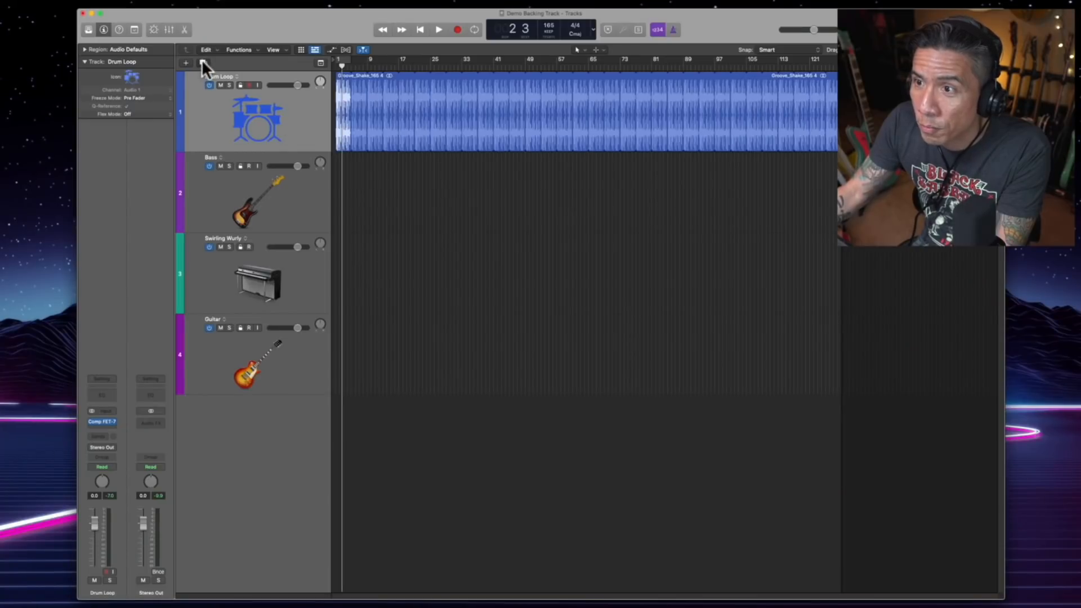
Duplicate the Drum Loop track in Logic Pro and place Loop_Shake_165 8.wav at bar 1 of the duplicate.
left_click(202, 61)
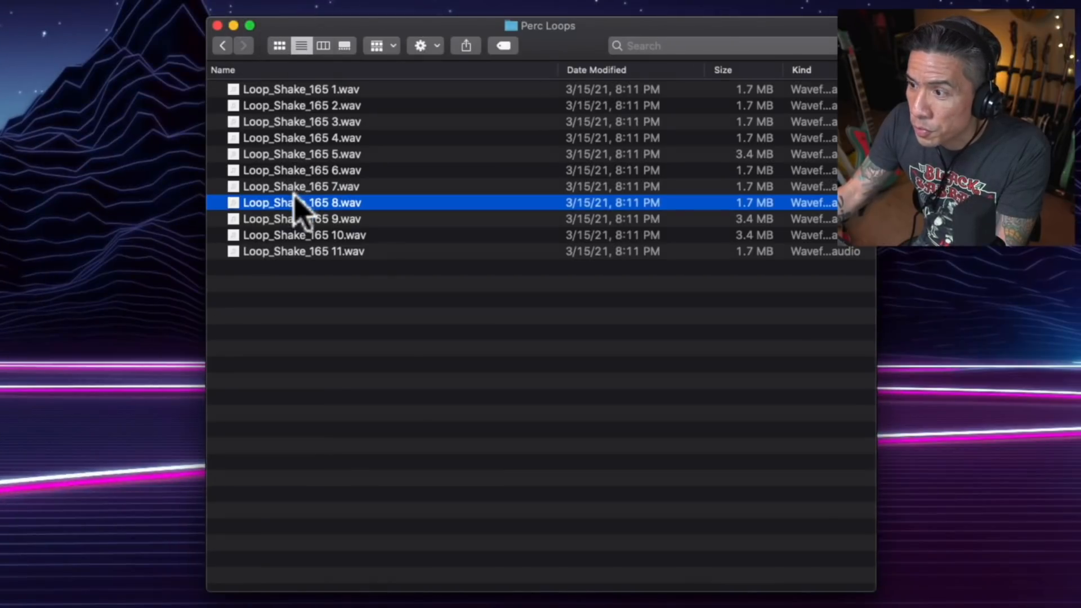
left_click_drag(294, 201, 453, 216)
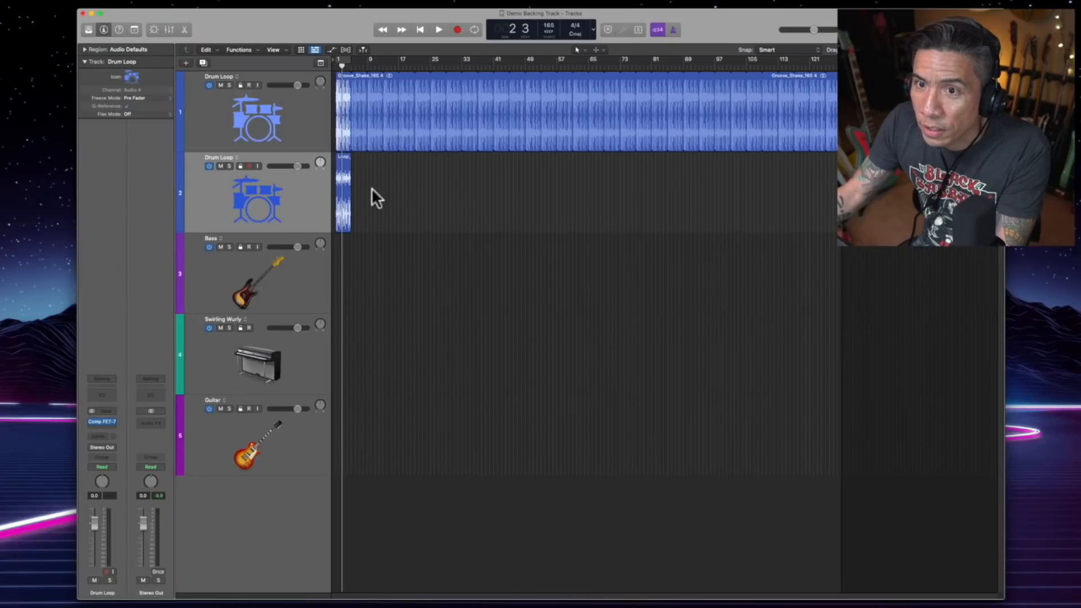
Loop the Loop_Shake_165 8 region along the second Drum Loop track and lower that track's volume to about -3.9 dB during playback.
left_click(338, 185)
key("l")
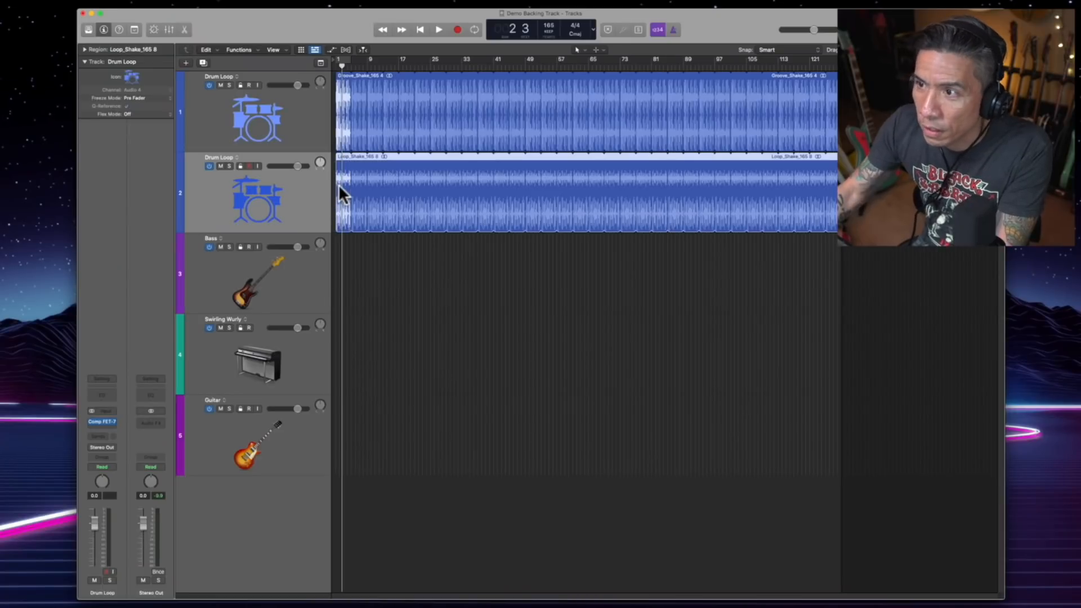
left_click(336, 69)
key("space")
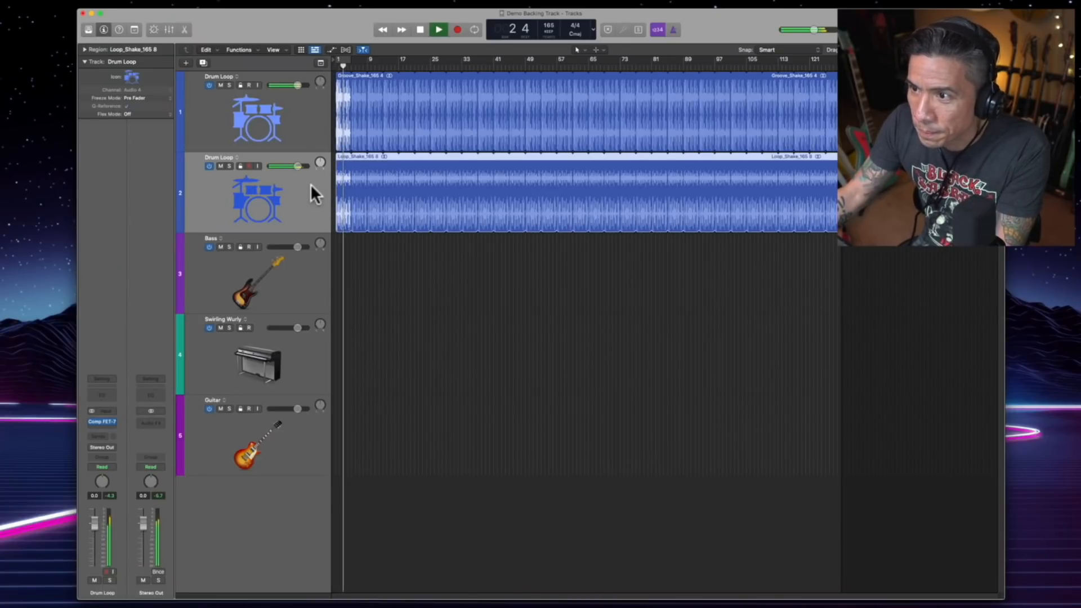
left_click_drag(296, 165, 292, 166)
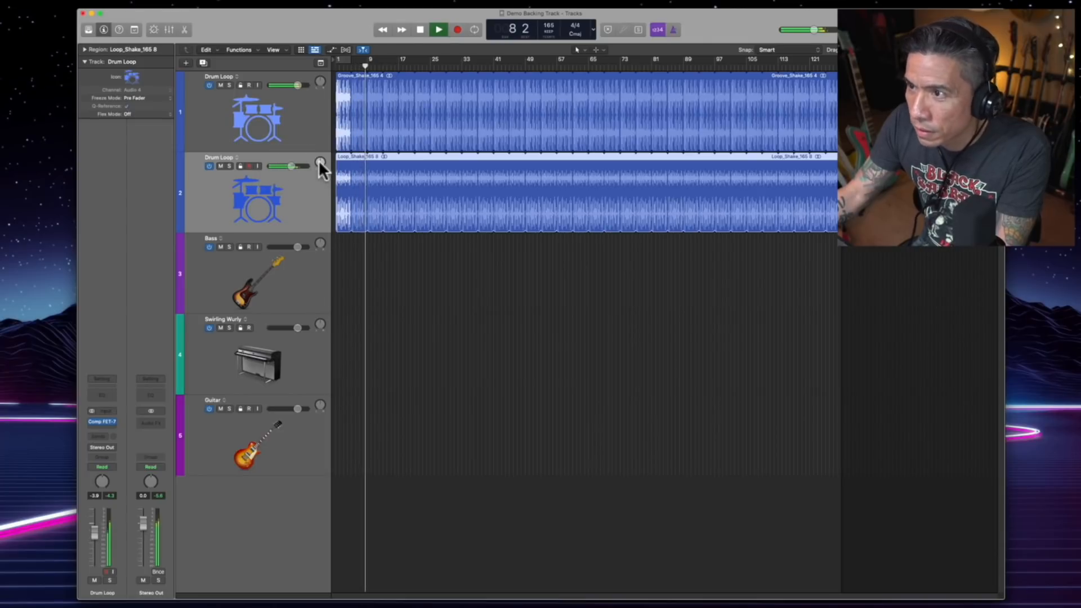
key("space")
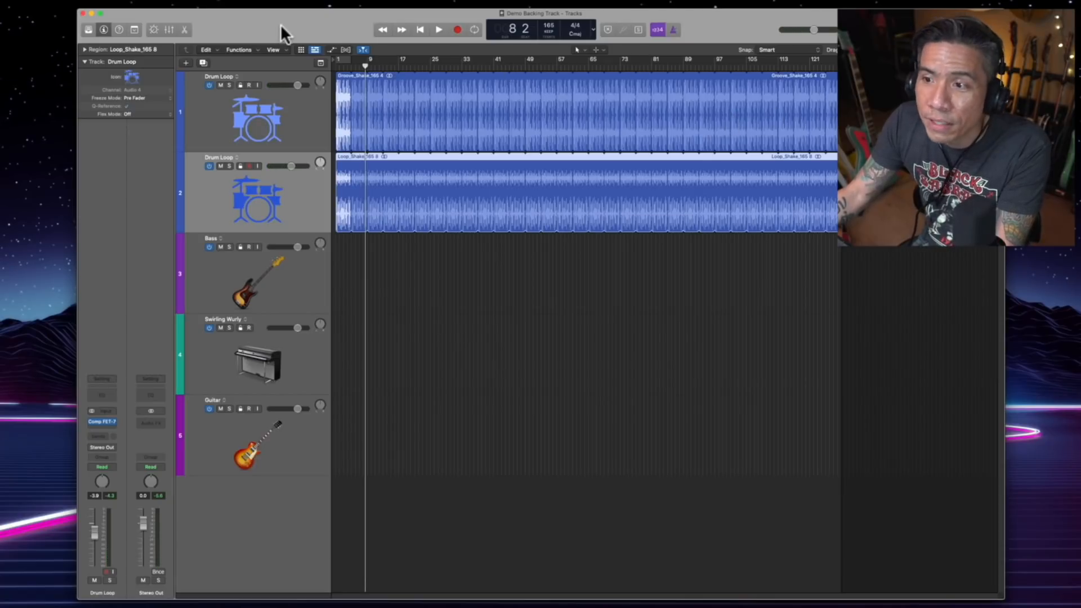
Select the Bass track and record a bass take from bar 1 to about bar 35.
key("Down")
key("Return")
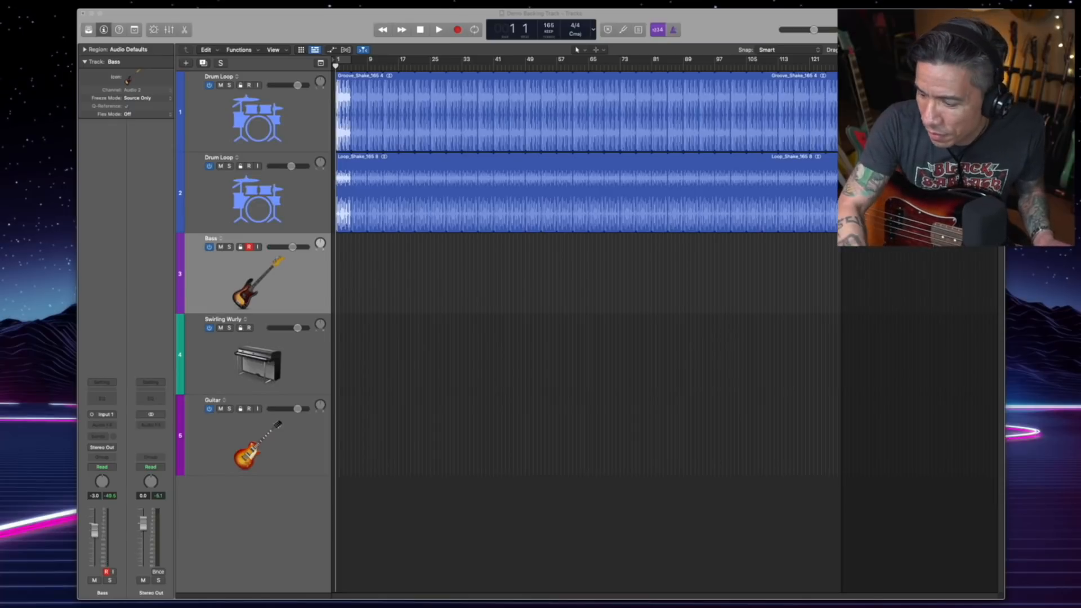
left_click(209, 19)
key("r")
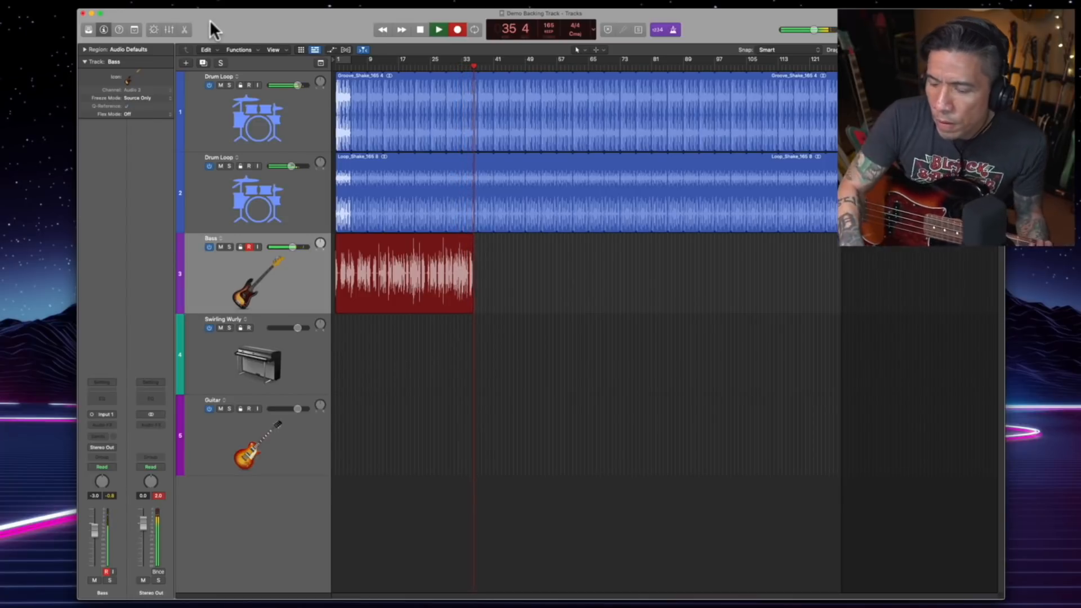
key("space")
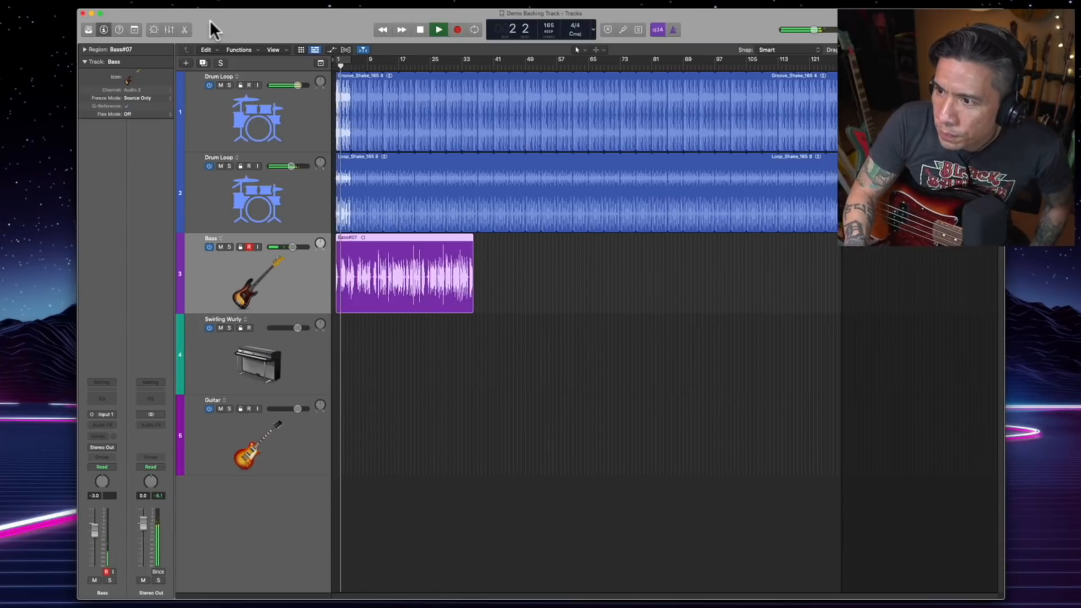
Play back the recorded bass take, auditioning its ending from around bar 26.
key("space")
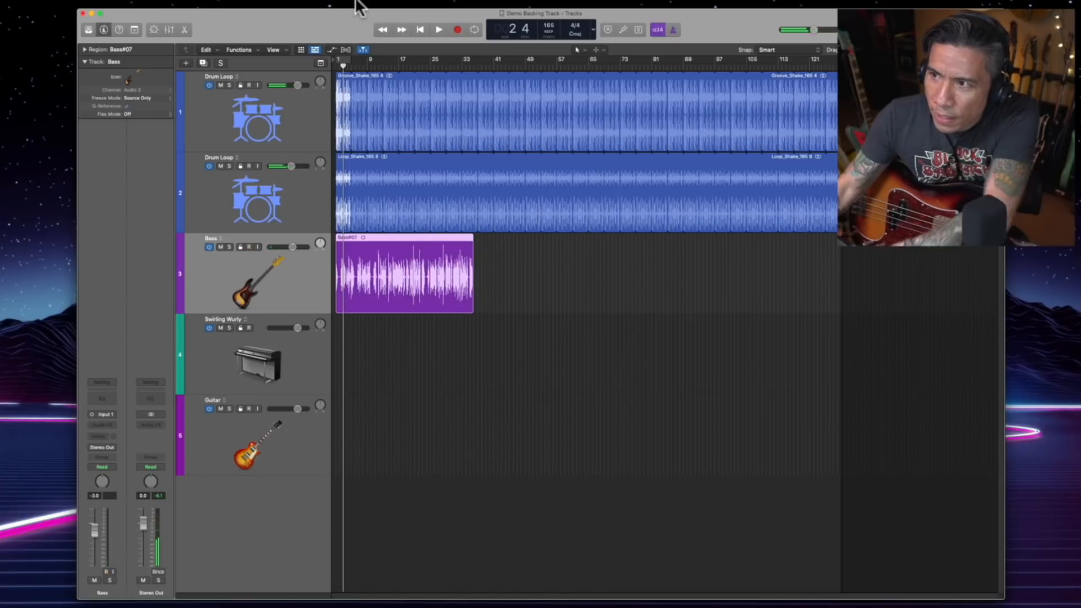
left_click(435, 65)
key("space")
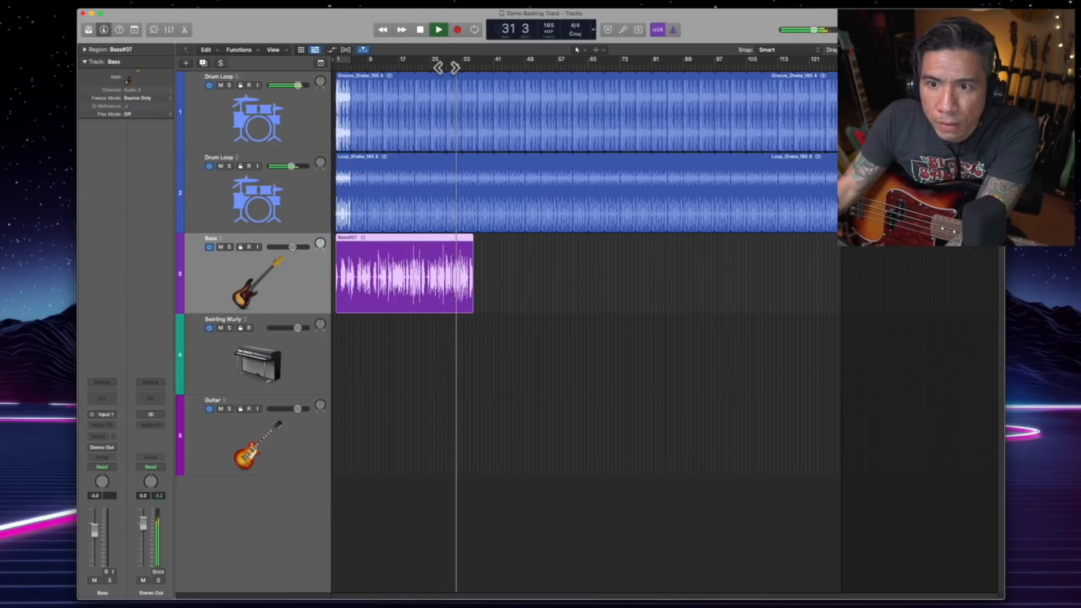
key("space")
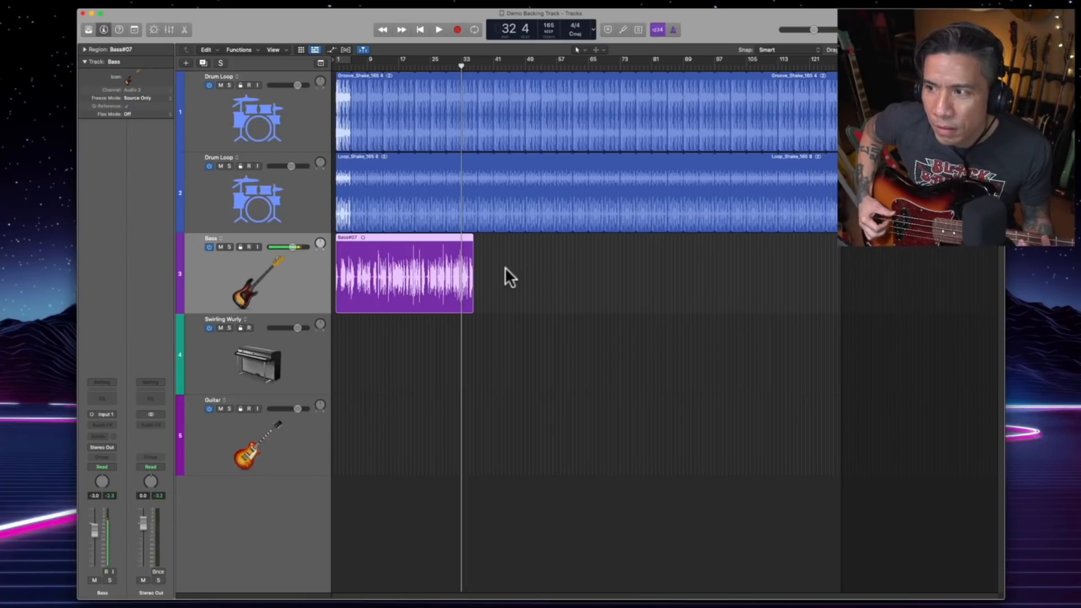
Delete the recorded bass take from the Bass track together with its audio file on disk.
left_click(505, 272)
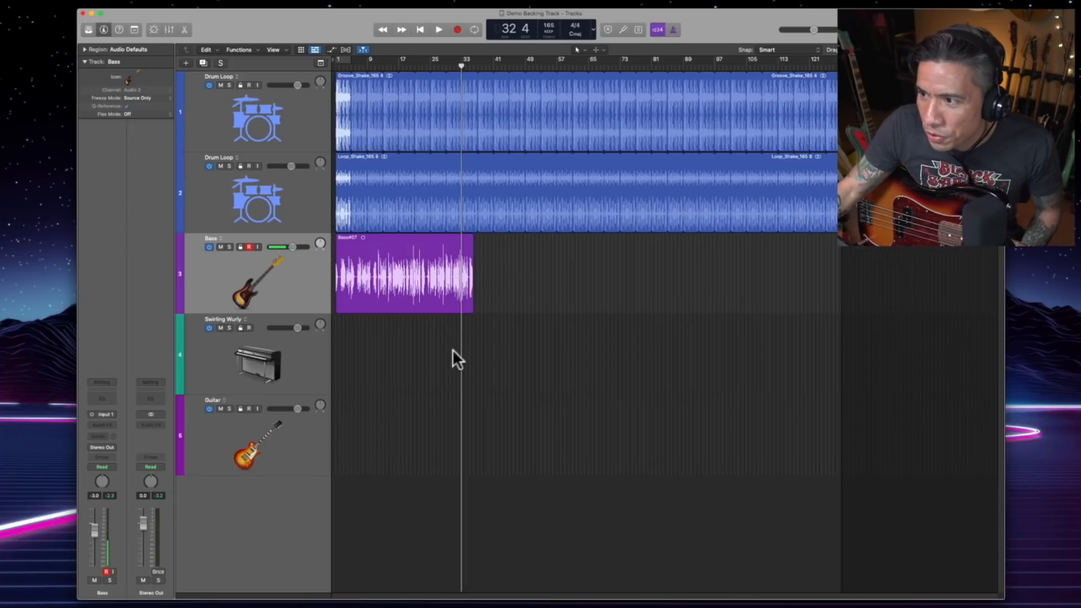
left_click(453, 268)
key("Delete")
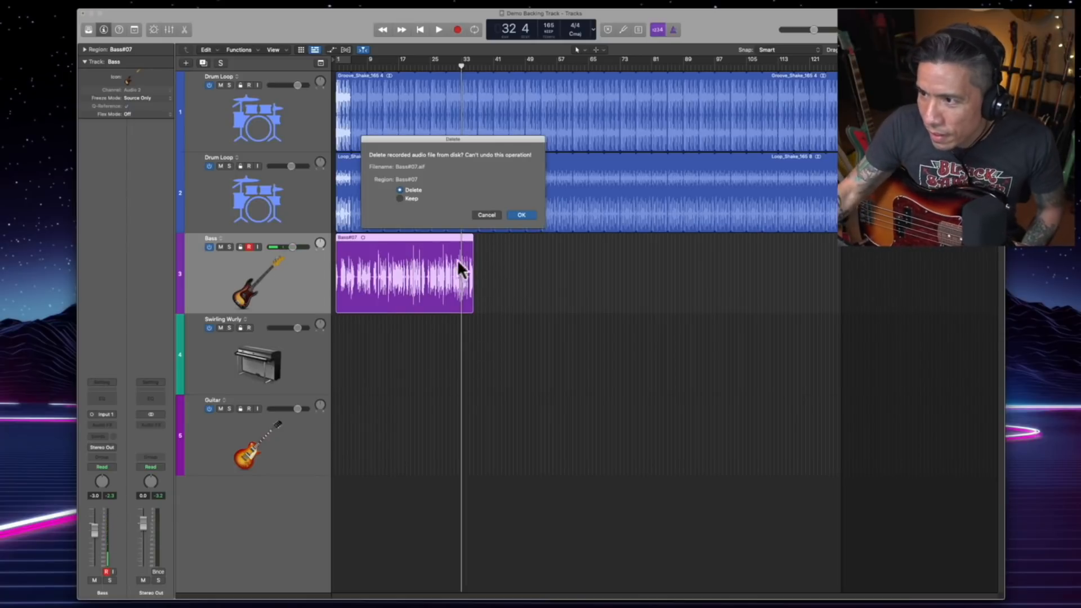
left_click(514, 215)
Record a new bass take on the Bass track from bar 1 to about bar 34.
key("Return")
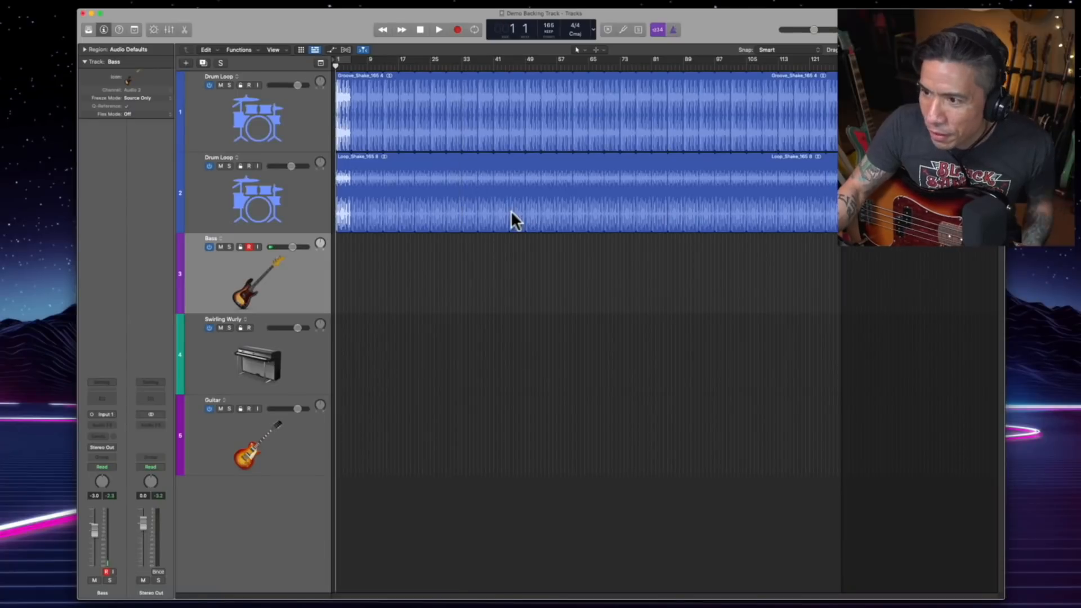
key("r")
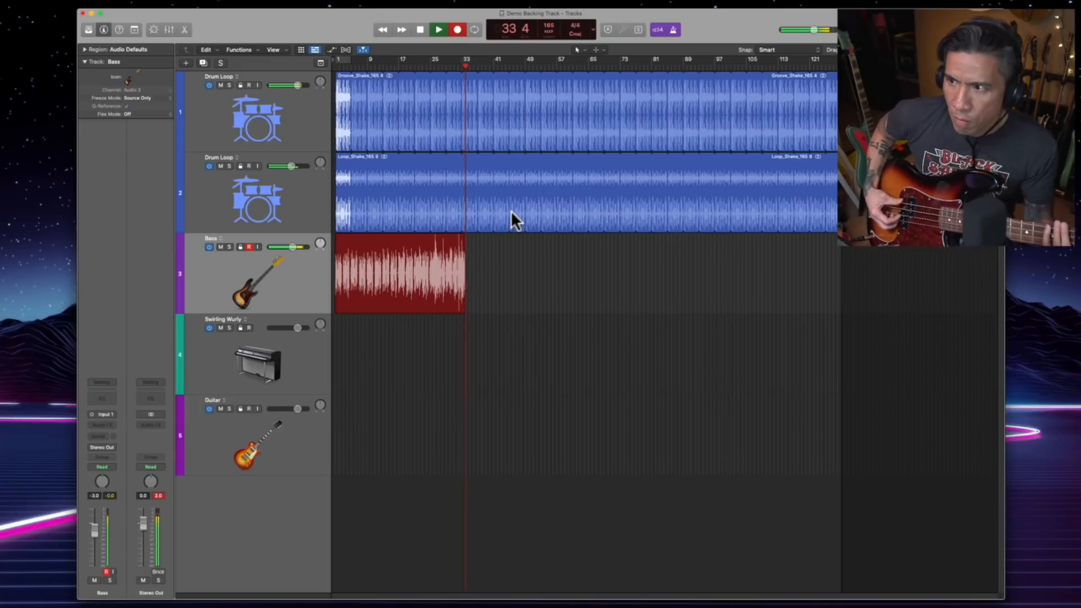
key("space")
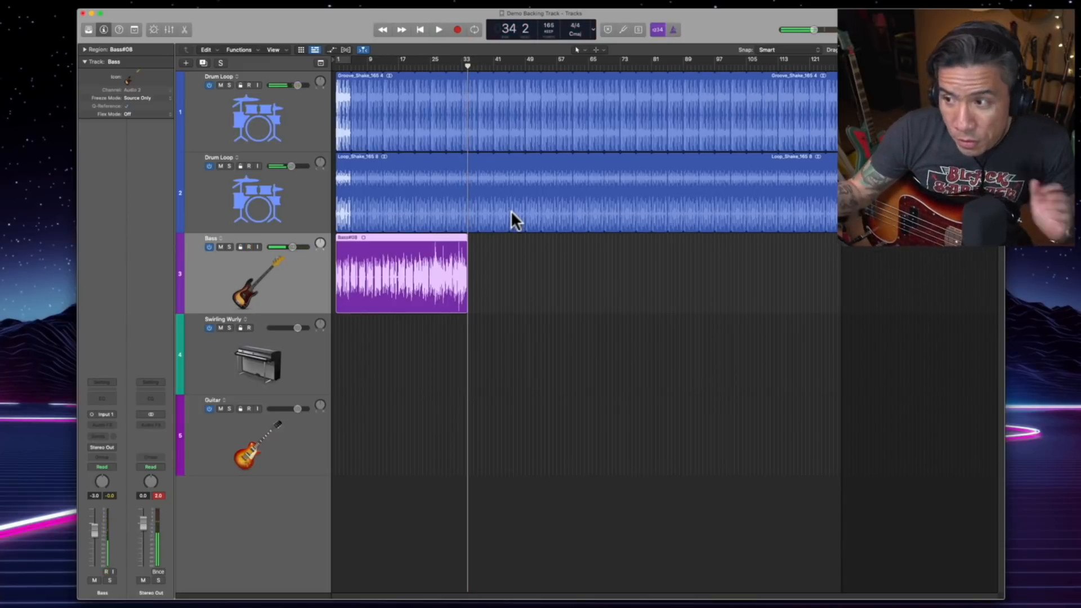
Trim the end of the new bass region back to bar 33 and loop it along the Bass track.
key("super+Right")
key("super+Right")
key("super+Right")
key("super+Right")
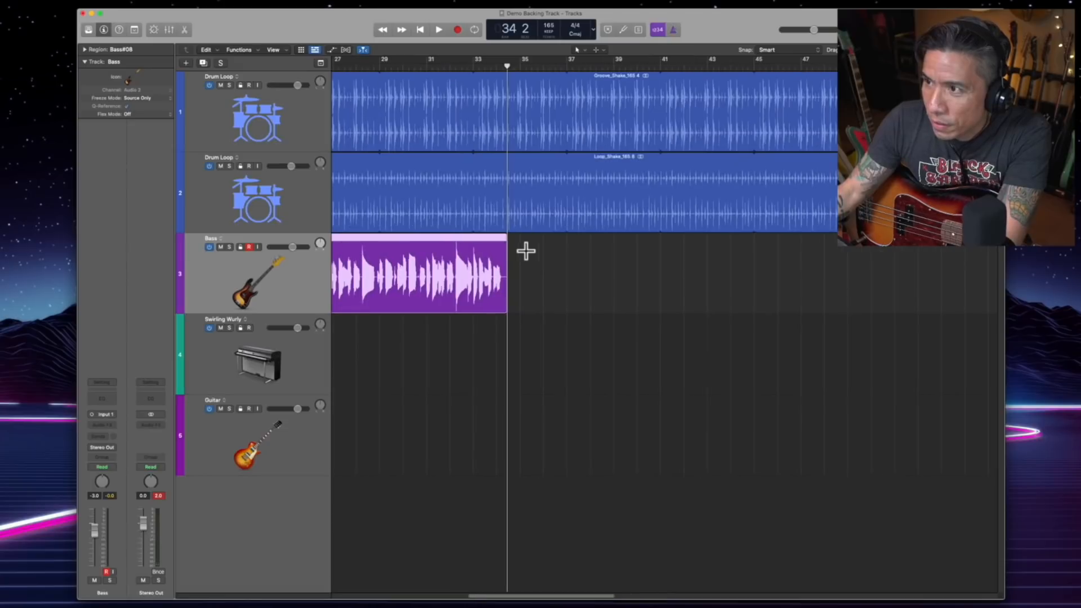
key("z")
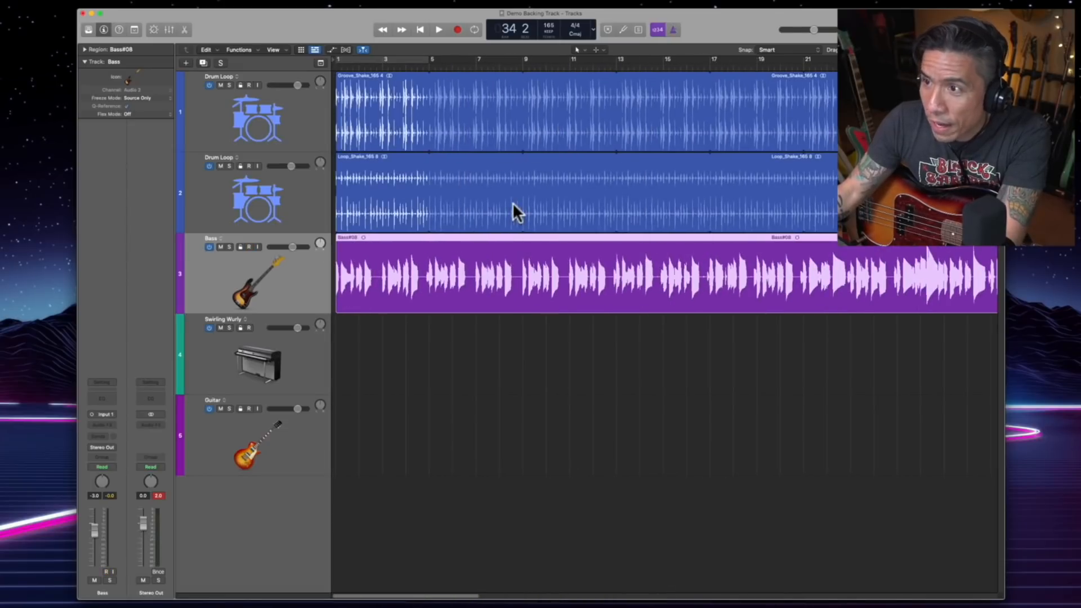
key("z")
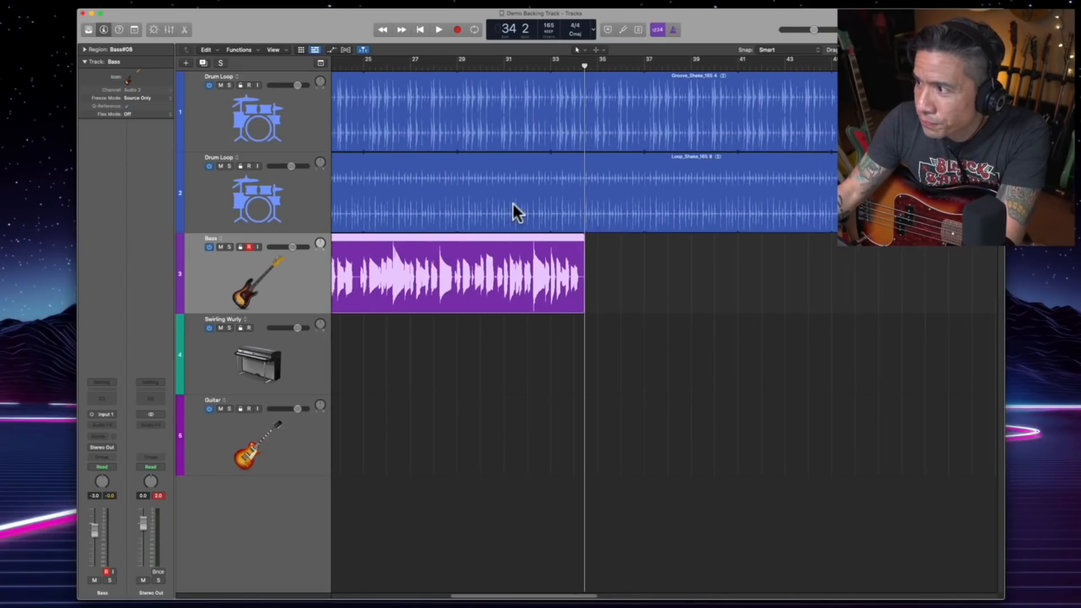
left_click(554, 65)
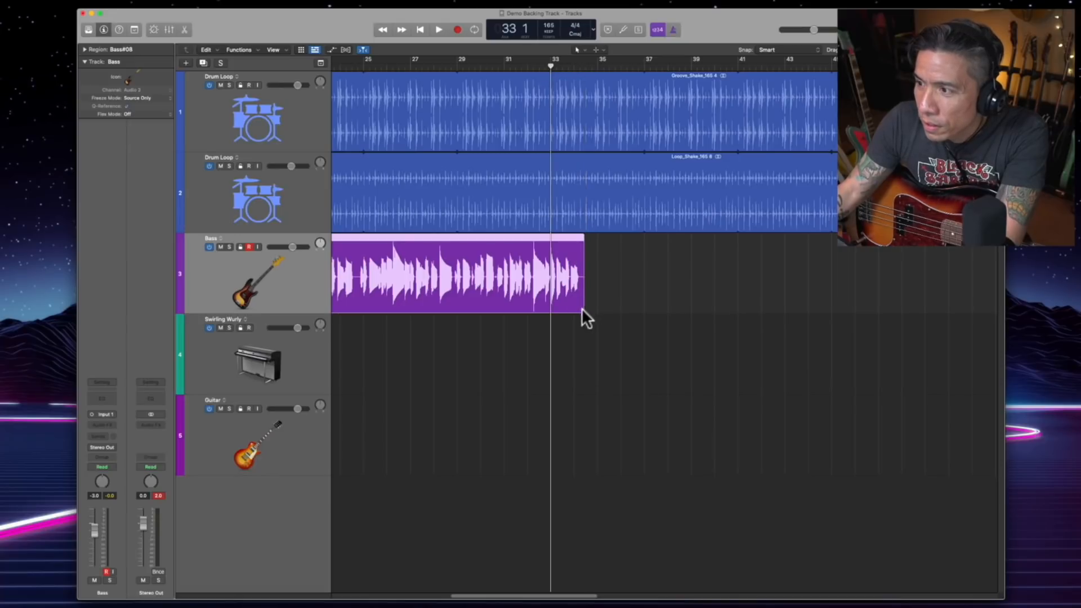
left_click_drag(583, 313, 549, 309)
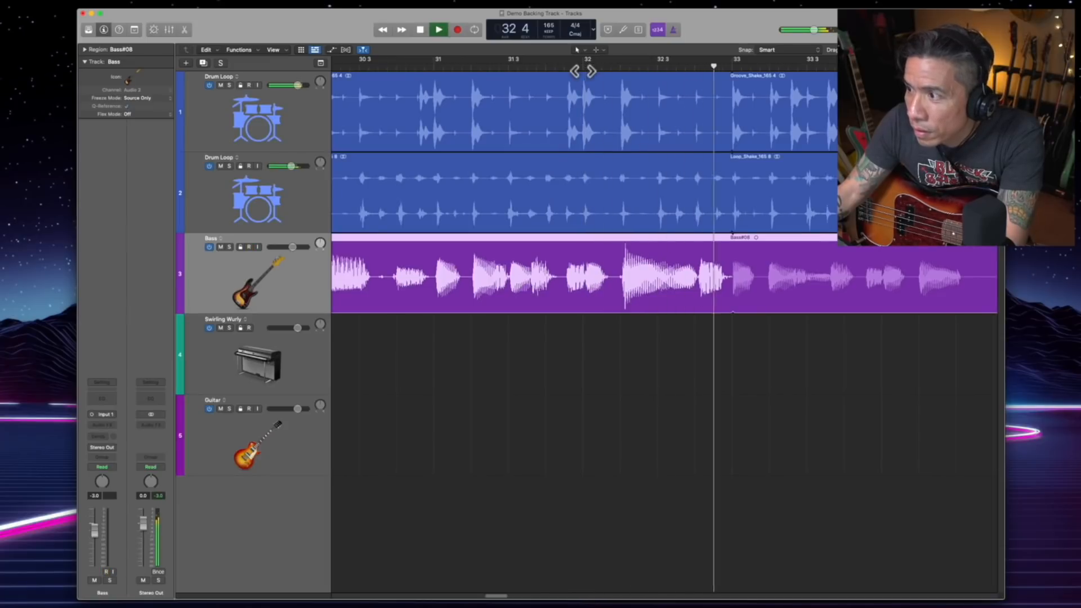
Play back the bass loop's transition at bar 33, then return the playhead to bar 1.
left_click(556, 69)
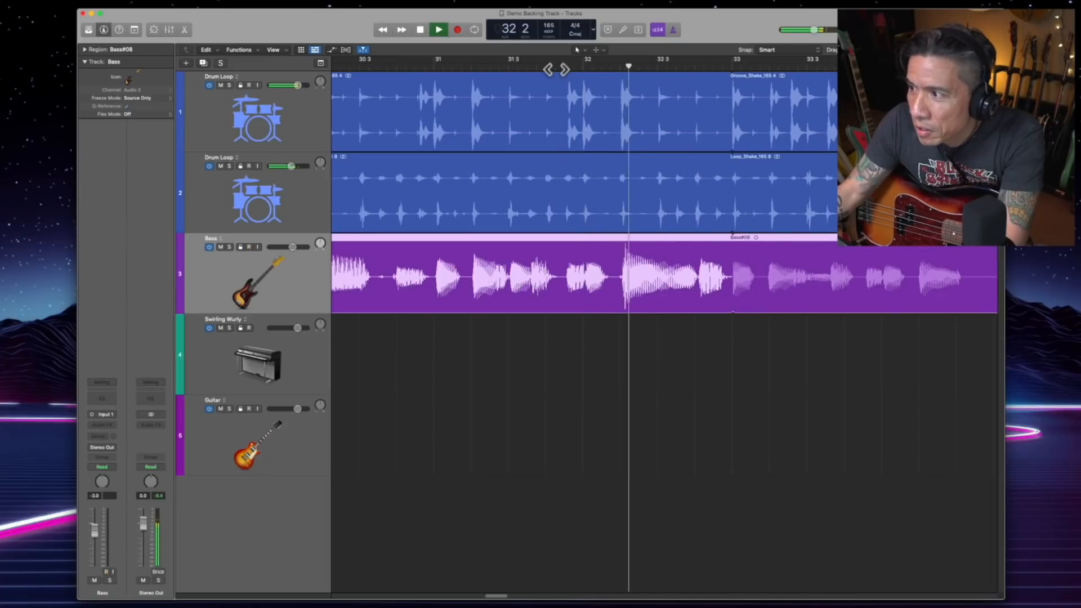
key("super+Left")
key("super+Left")
key("super+Left")
key("super+Left")
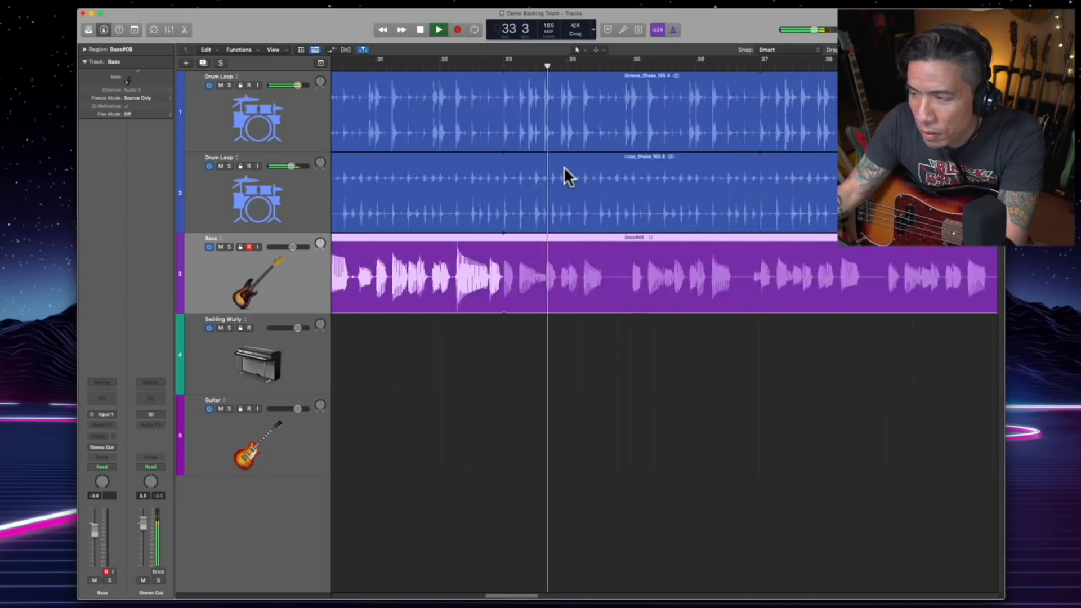
key("super+Left")
key("super+Left")
key("super+Left")
key("space")
key("Return")
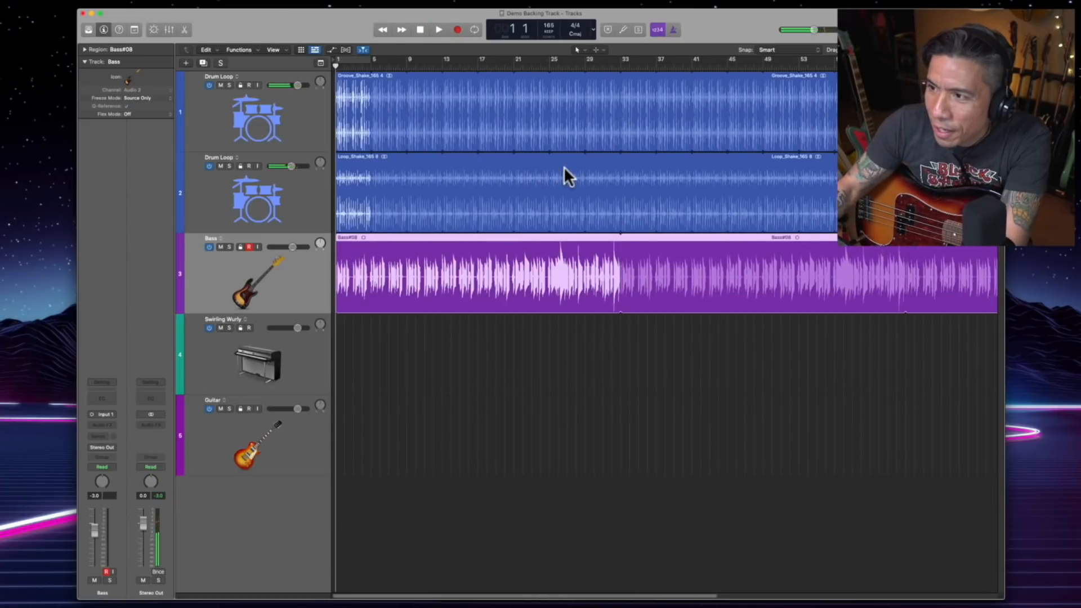
Play back the opening bars of the drums and looped bass from bar 1.
key("r")
key("space")
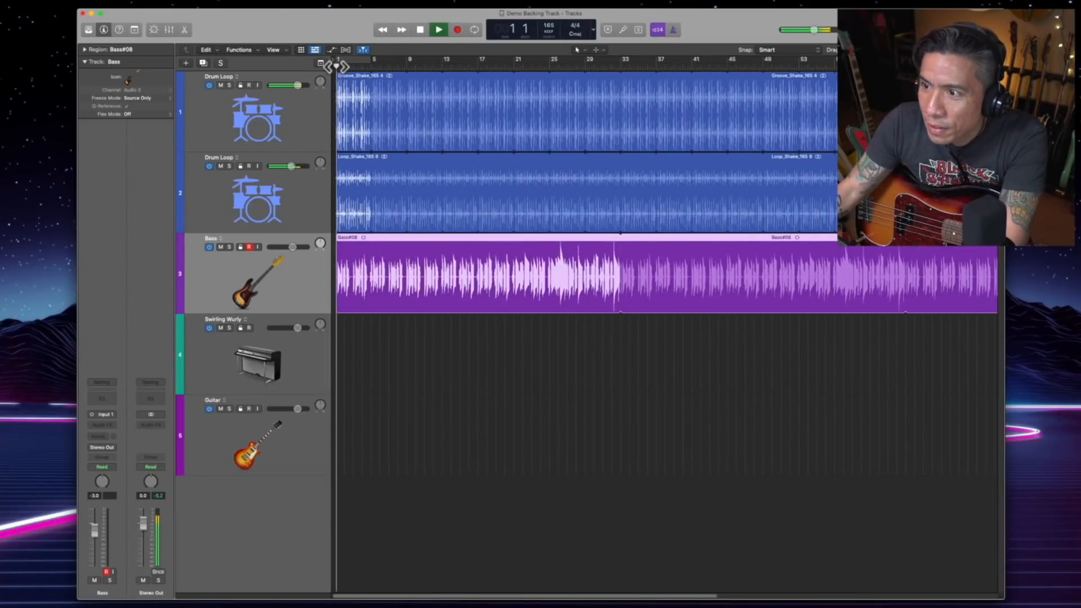
key("super+Right")
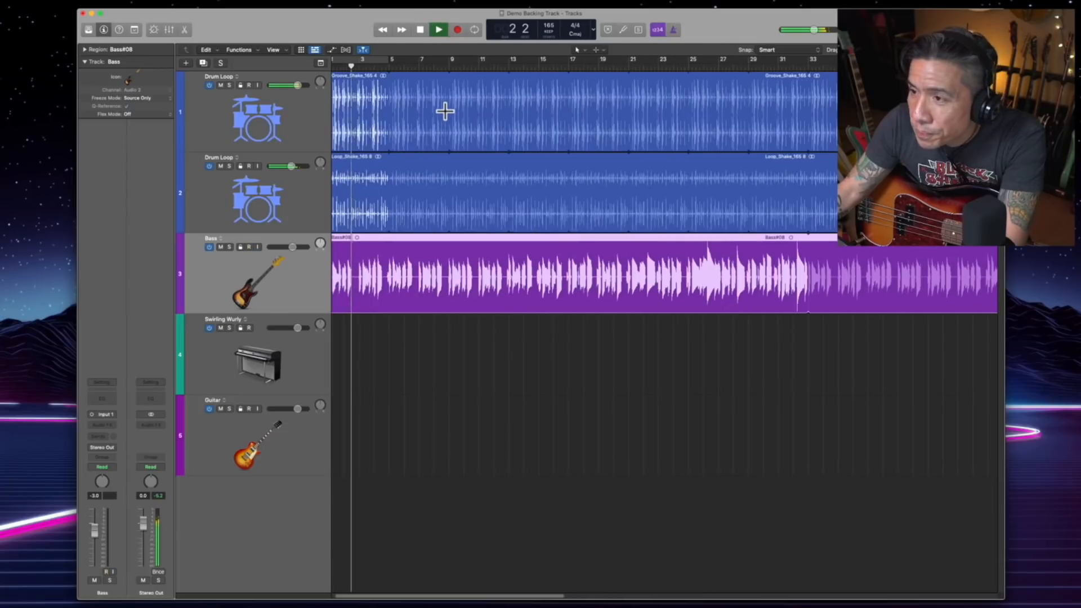
key("space")
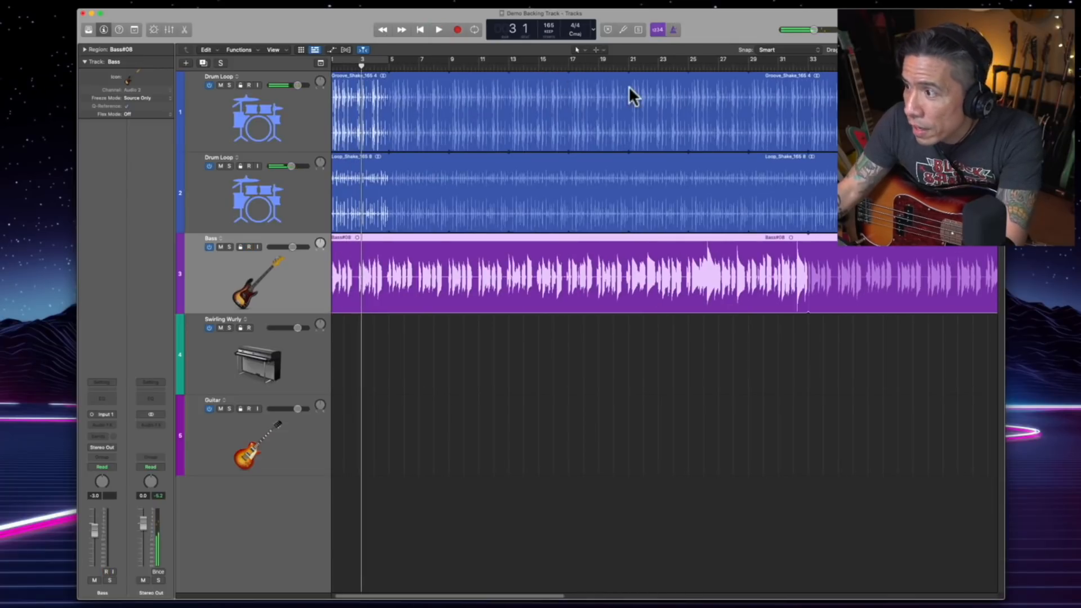
key("super+Right")
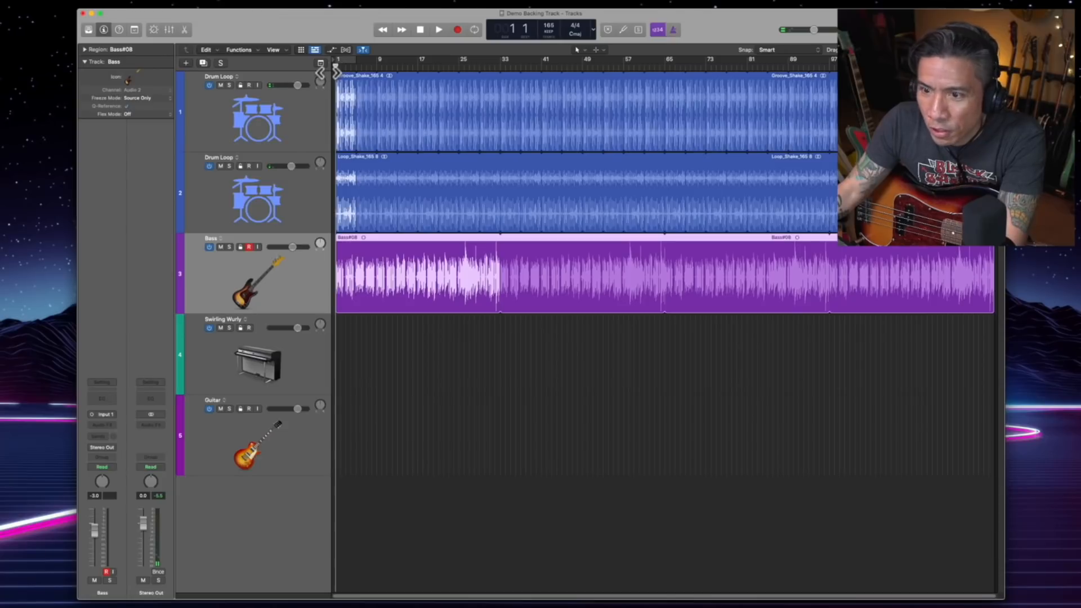
Start playback from bar 1 and check the Bass channel strip in the mixer.
key("space")
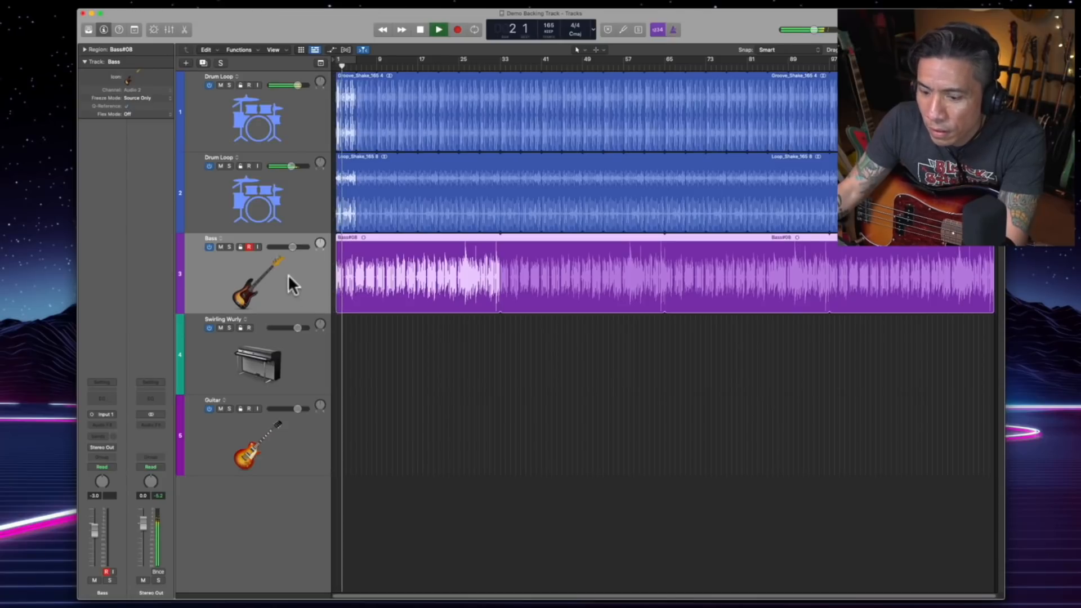
key("x")
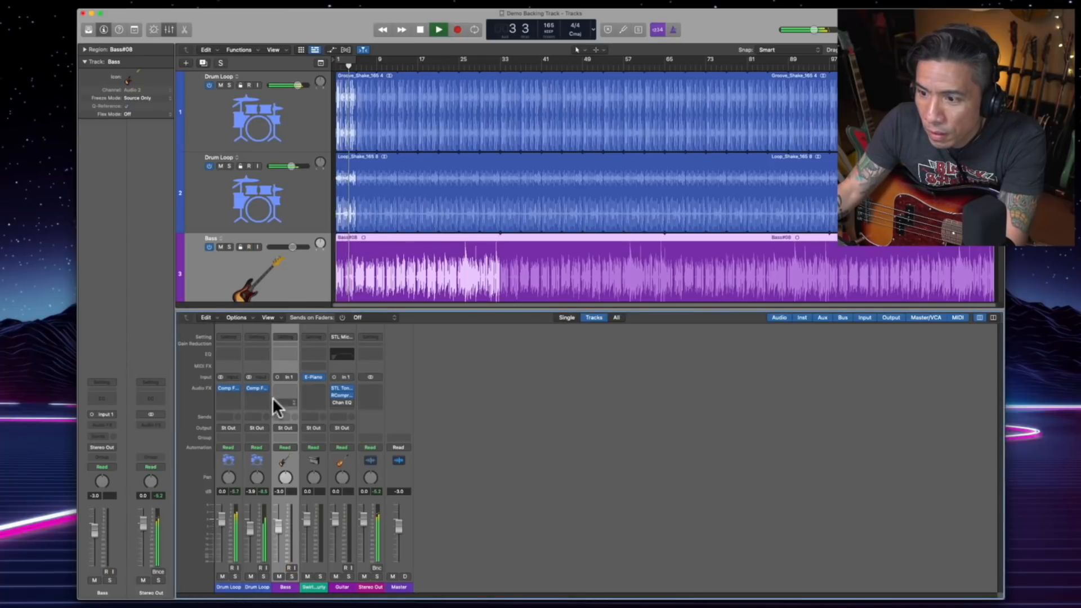
left_click(289, 567)
key("x")
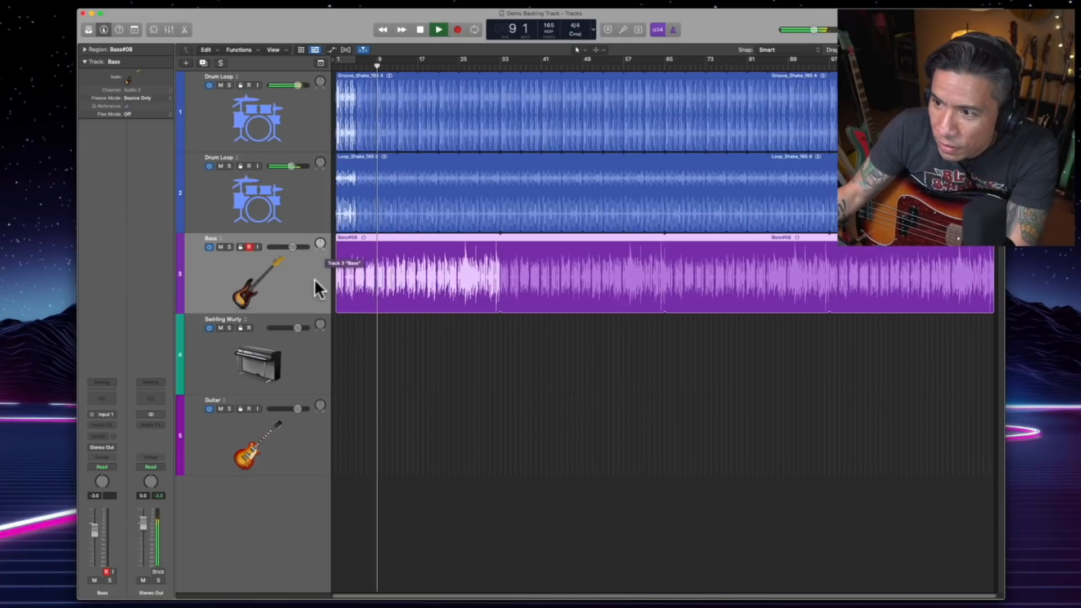
Add a Channel EQ to the Bass track, try a low cut, and load the howard bass preset.
left_click(110, 399)
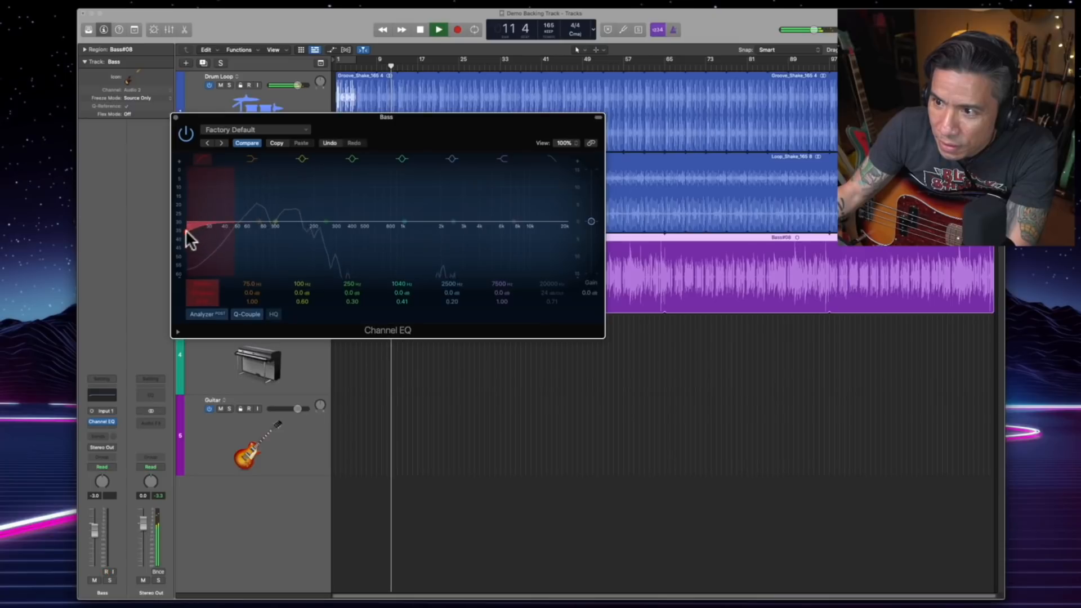
left_click_drag(185, 228, 264, 228)
left_click(256, 130)
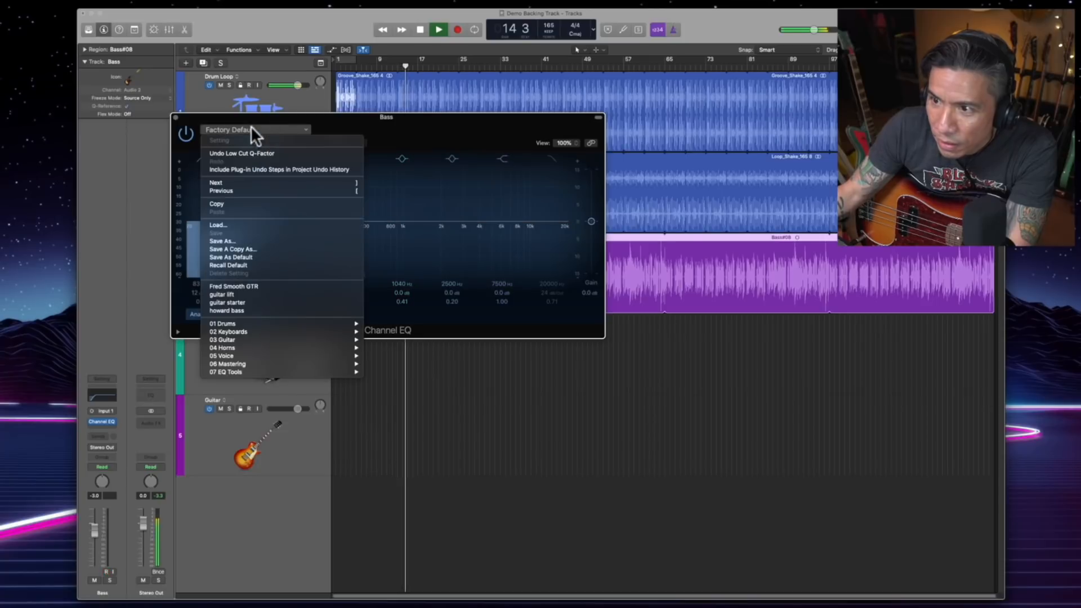
left_click(271, 310)
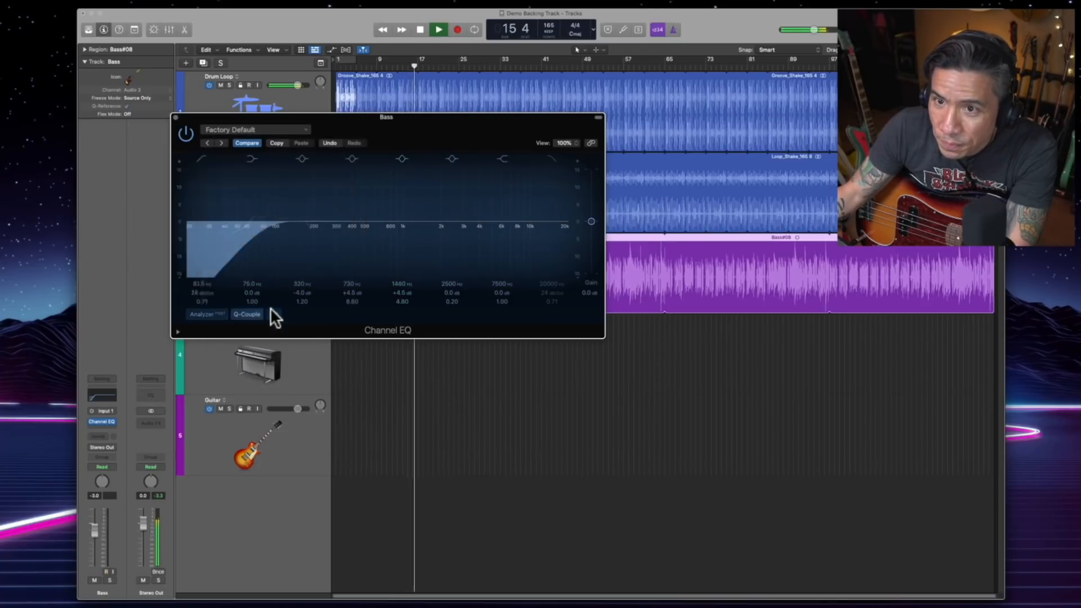
left_click(175, 118)
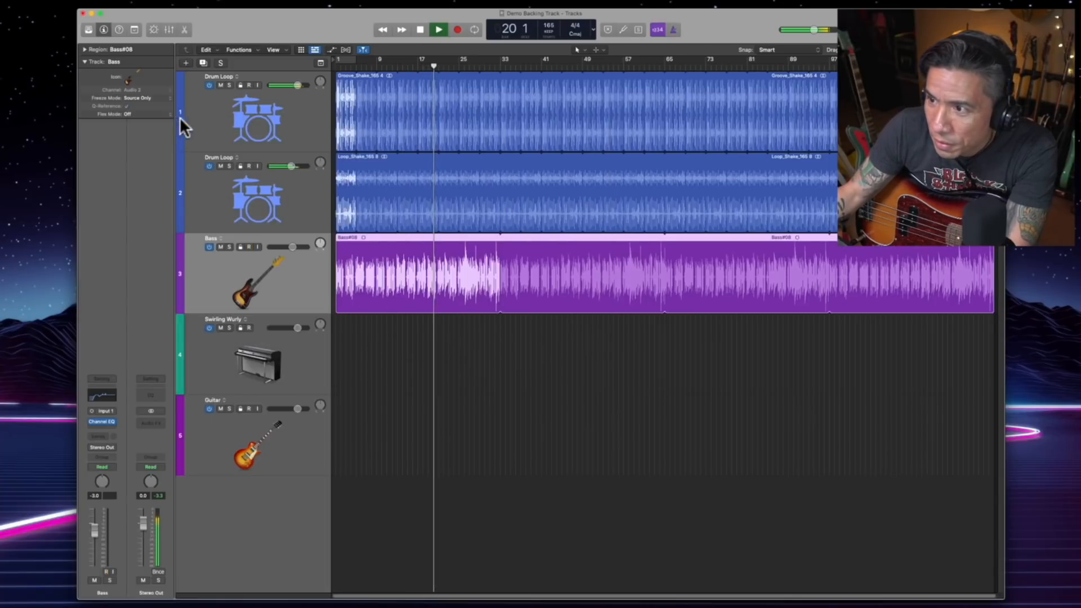
left_click(249, 247)
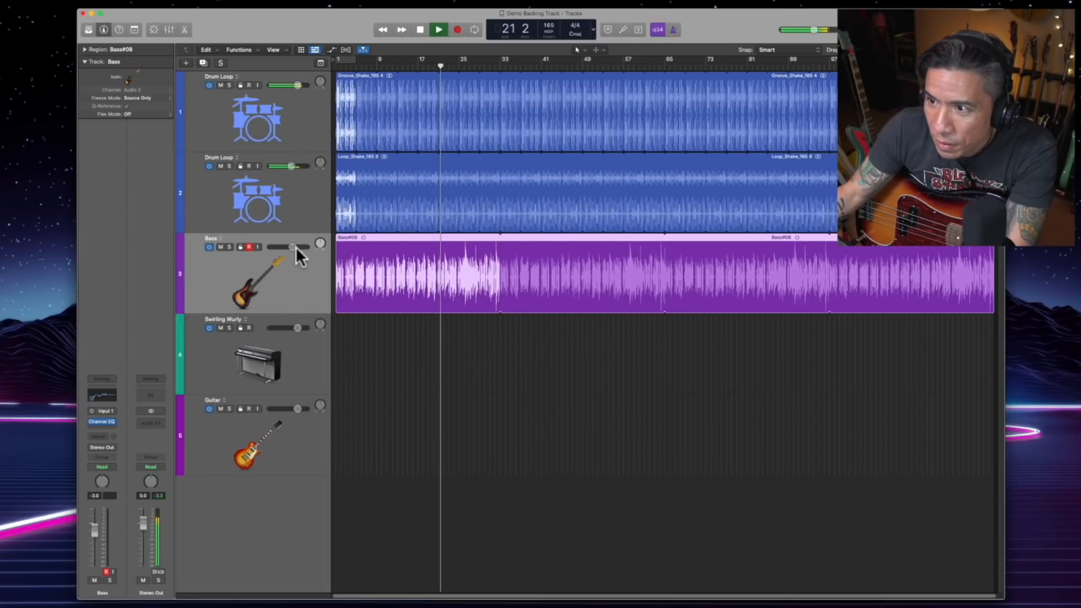
Lower the Bass track's volume to -5.0 dB during playback, then select the Swirling Wurly track and stop playback.
left_click_drag(293, 246, 289, 246)
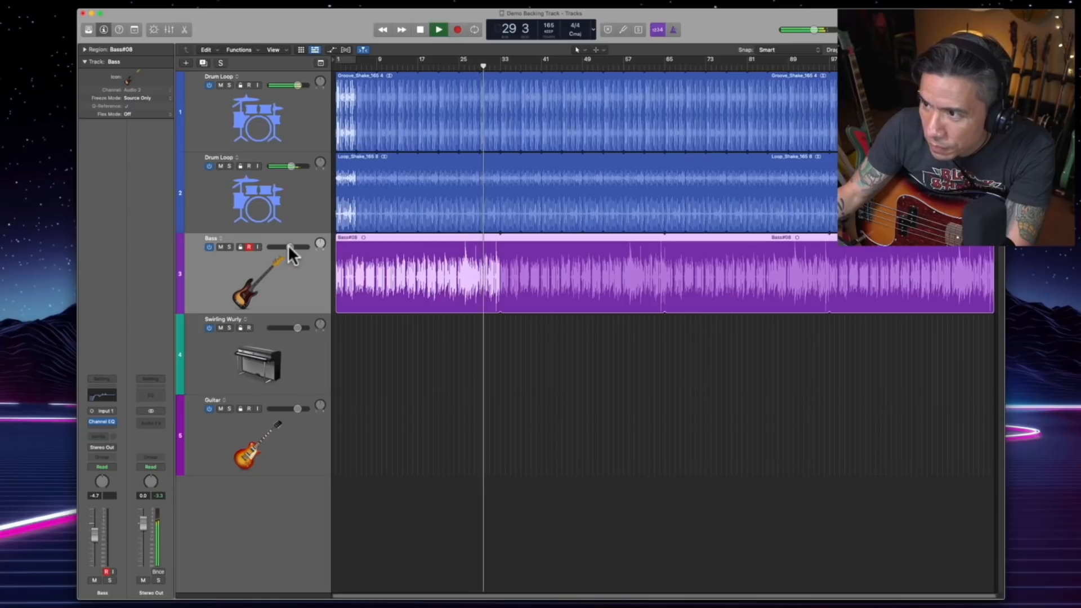
left_click_drag(288, 244, 286, 245)
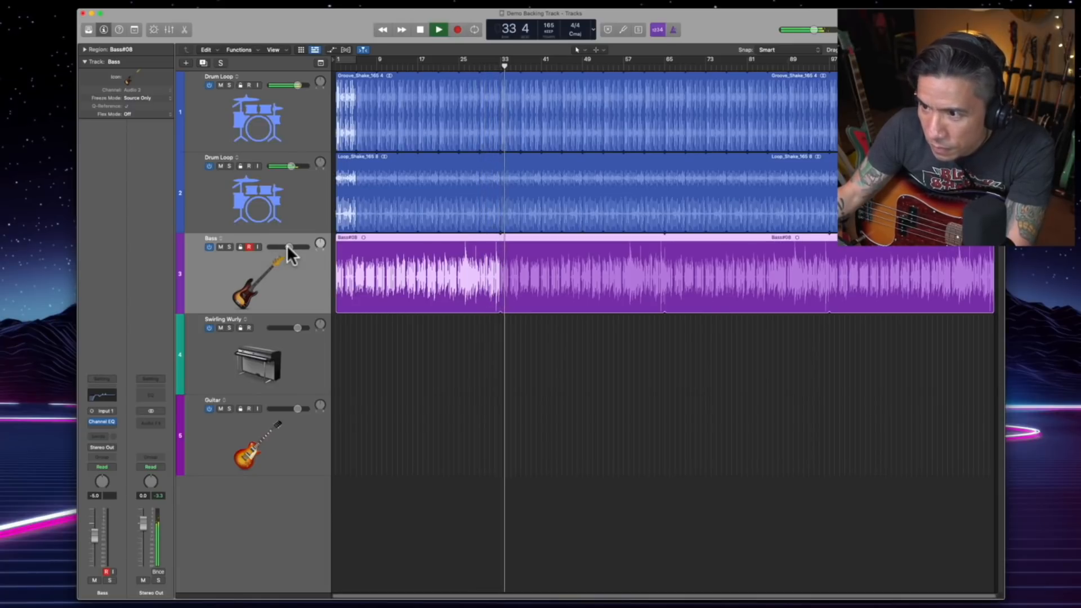
left_click(286, 322)
key("space")
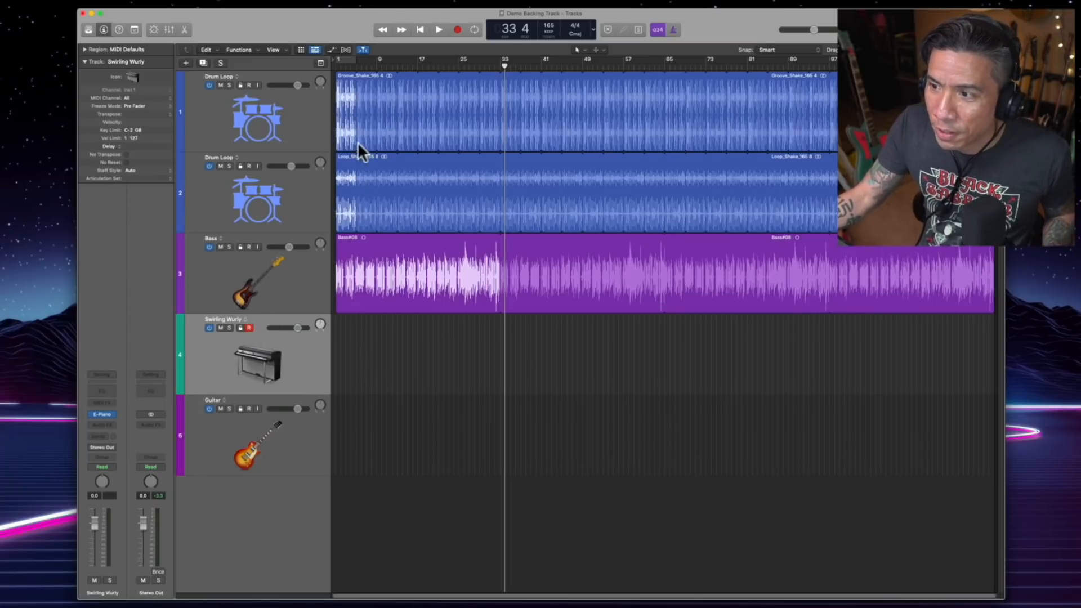
Return the playhead to bar 1 and inspect the electric piano instrument on the Swirling Wurly track.
left_click(328, 64)
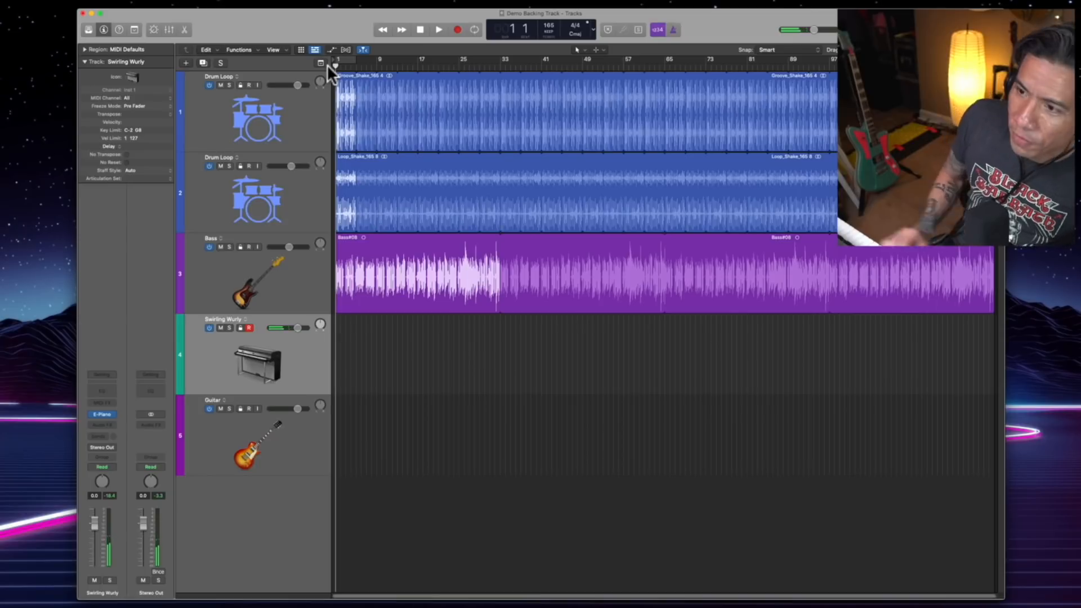
left_click(102, 415)
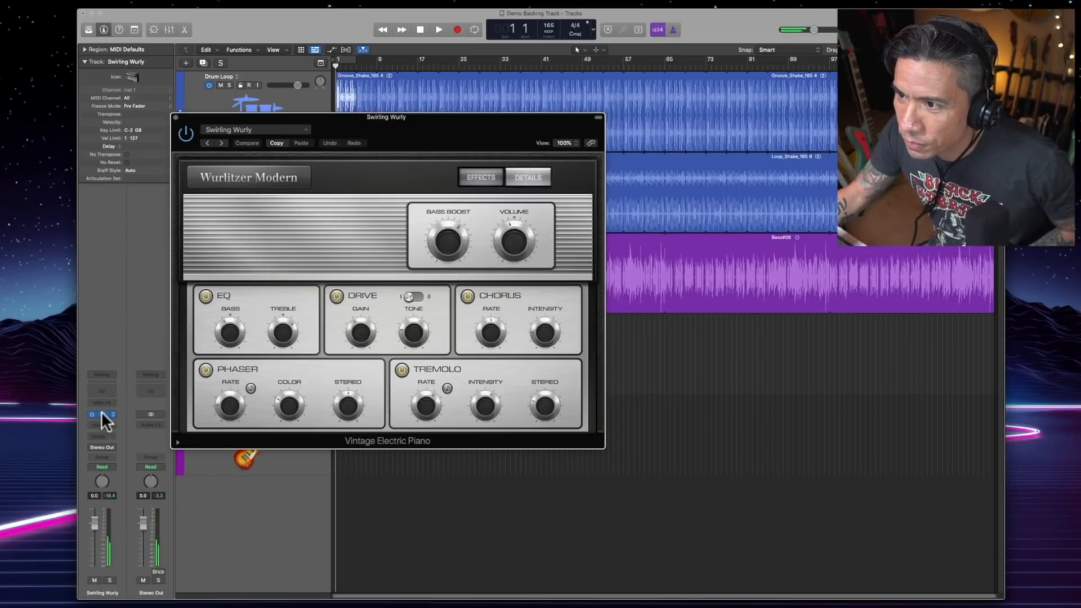
left_click(175, 117)
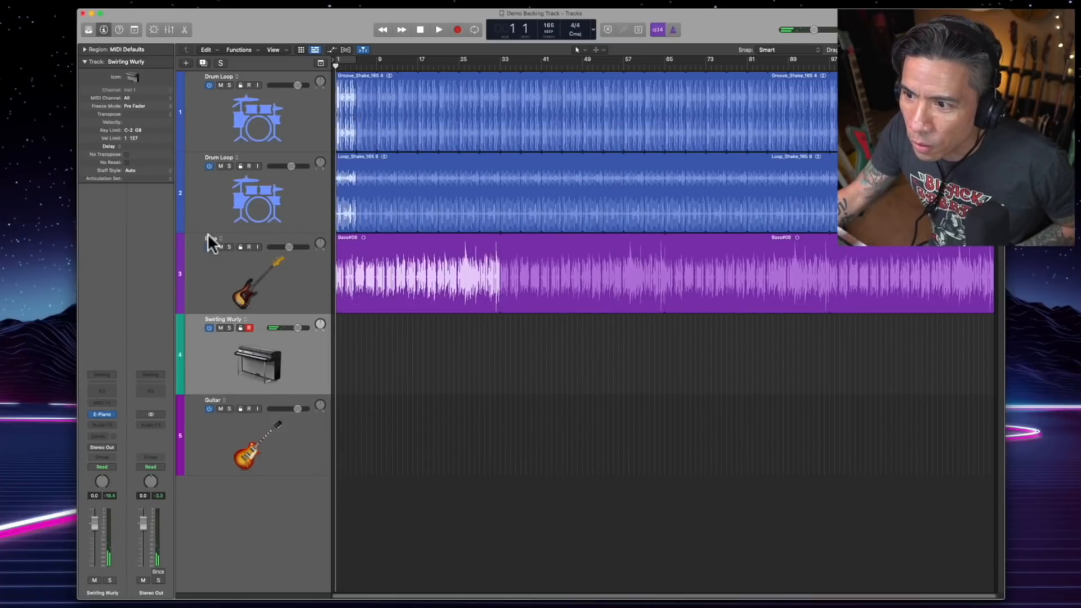
Record the Swirling Wurly part in two passes, one from bar 1 and one from bar 17 up to bar 33.
key("space")
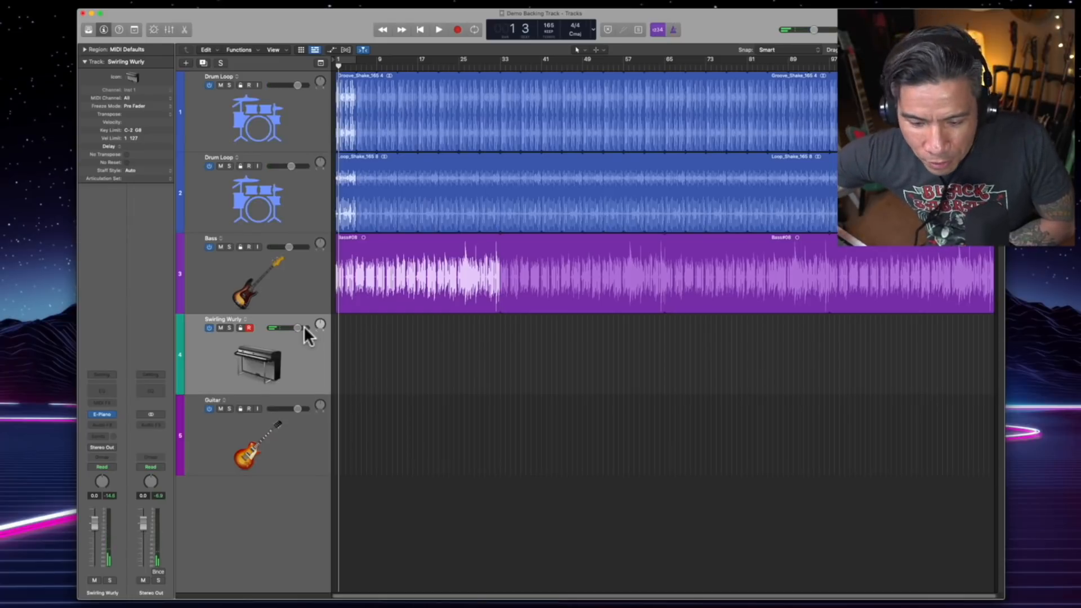
key("space")
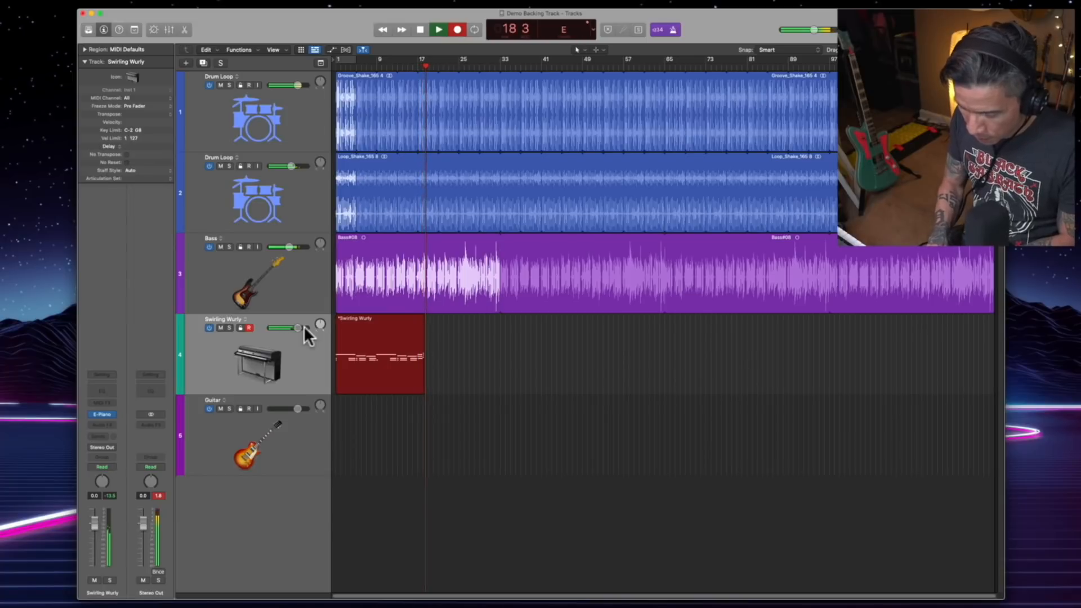
key("space")
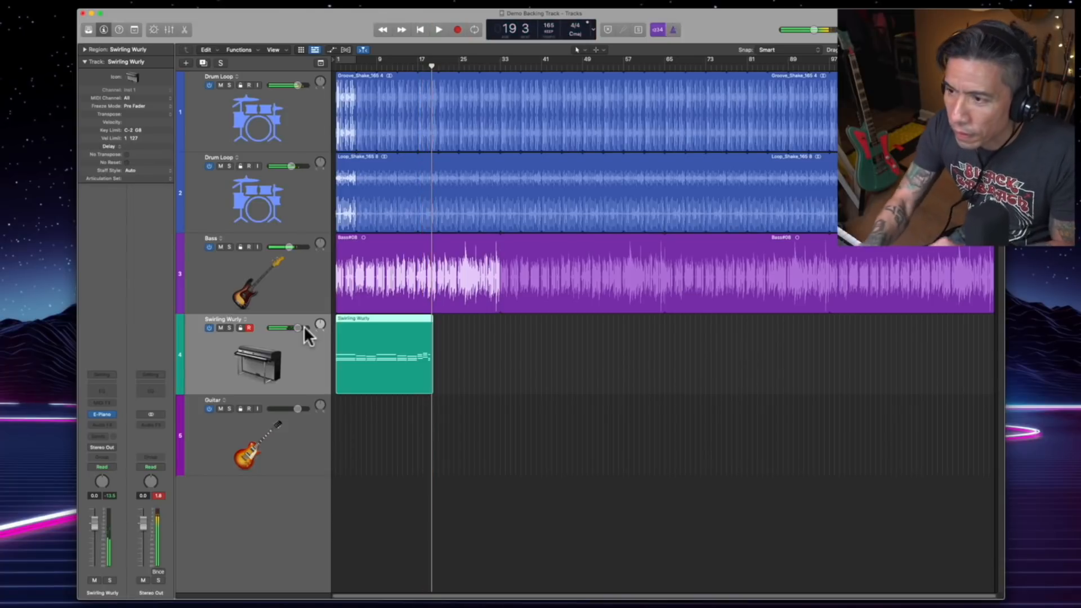
left_click(397, 66)
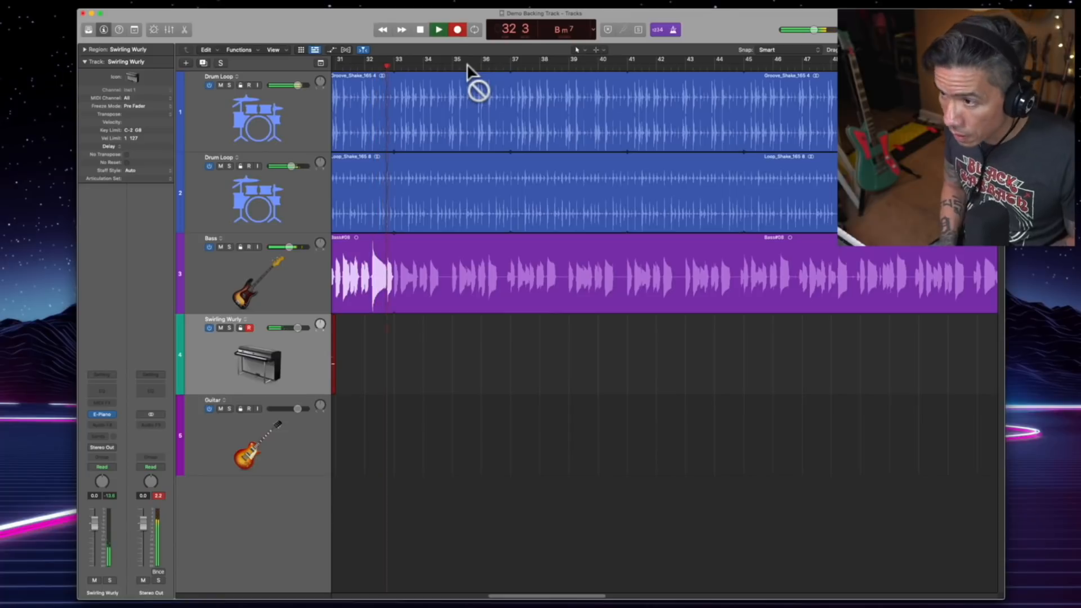
key("space")
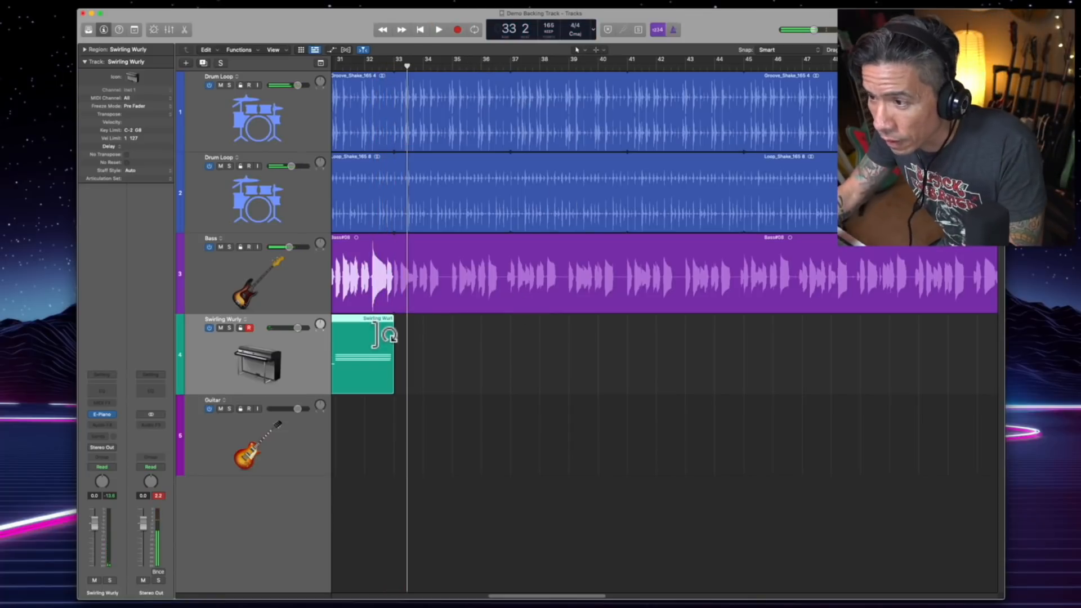
Quantize the recorded Swirling Wurly notes to 1/16 Note in the Piano Roll, then return to the full track view.
double_click(347, 364)
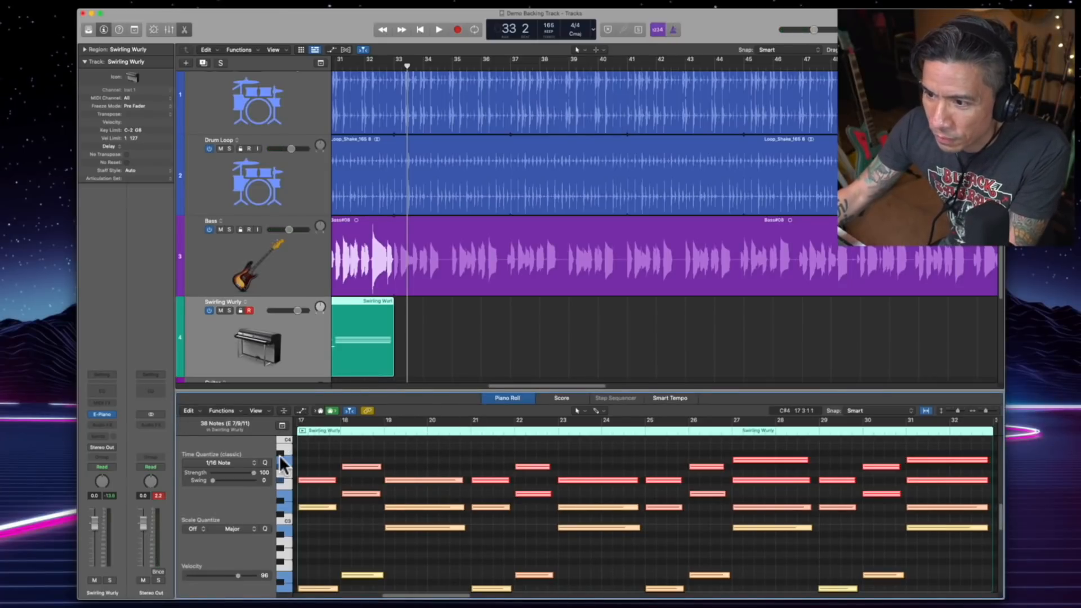
left_click(265, 462)
key("x")
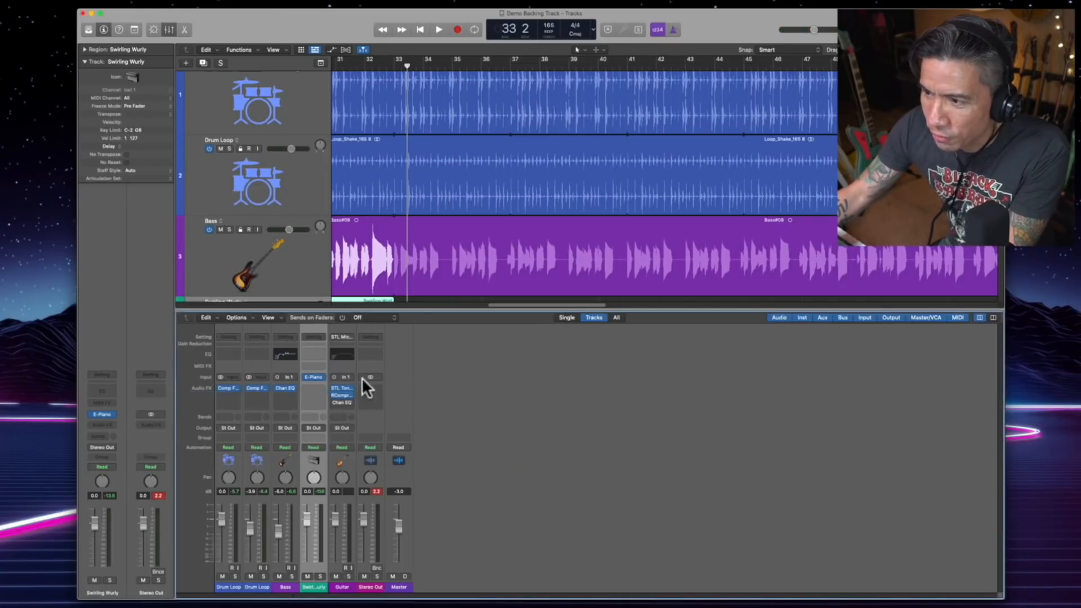
key("x")
Loop the Swirling Wurly part across the whole song and briefly play back the join at bar 17.
key("z")
key("l")
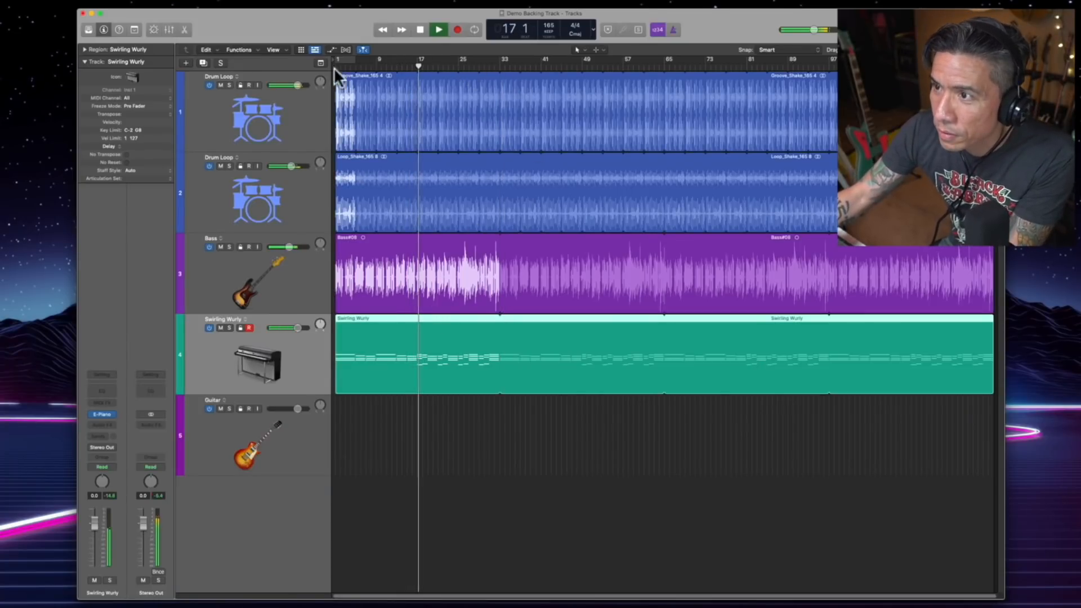
key("space")
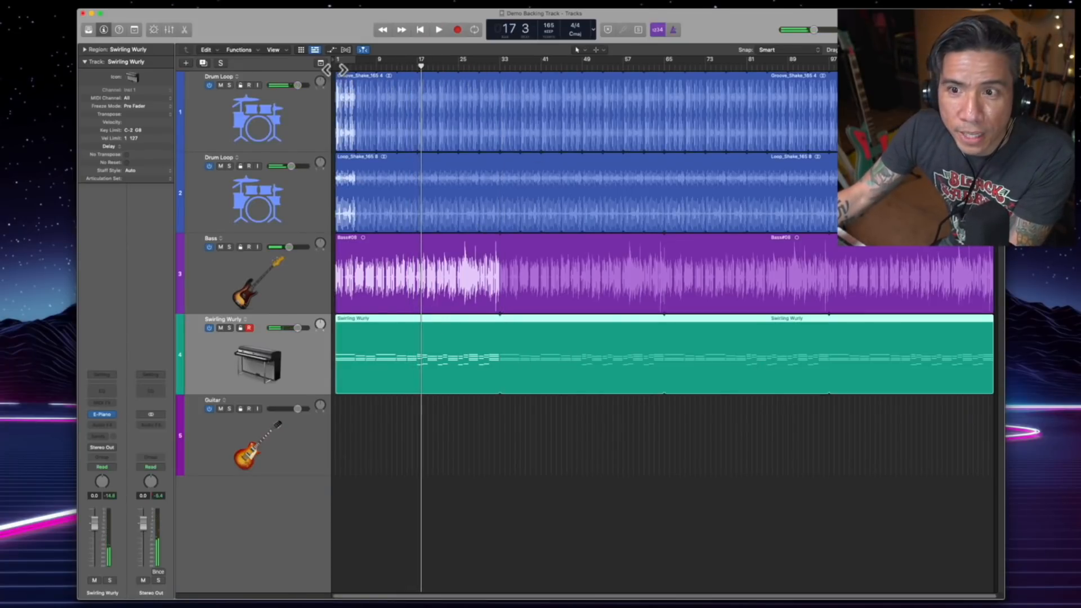
Play the track from bar 1 and lower the Swirling Wurly volume to -1.7 dB in the mixer, then stop.
key("Return")
key("space")
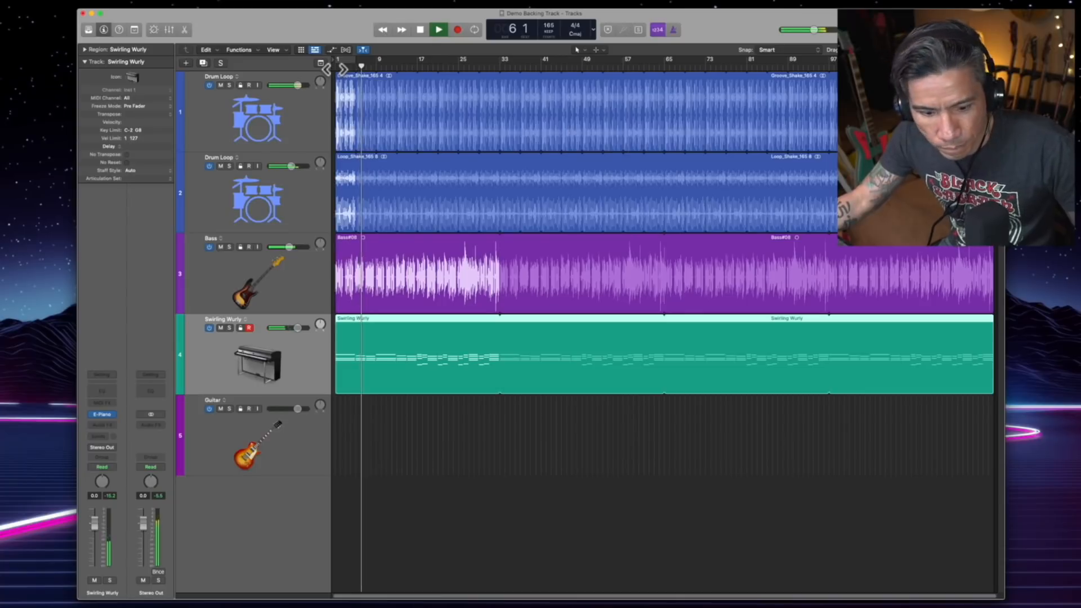
key("x")
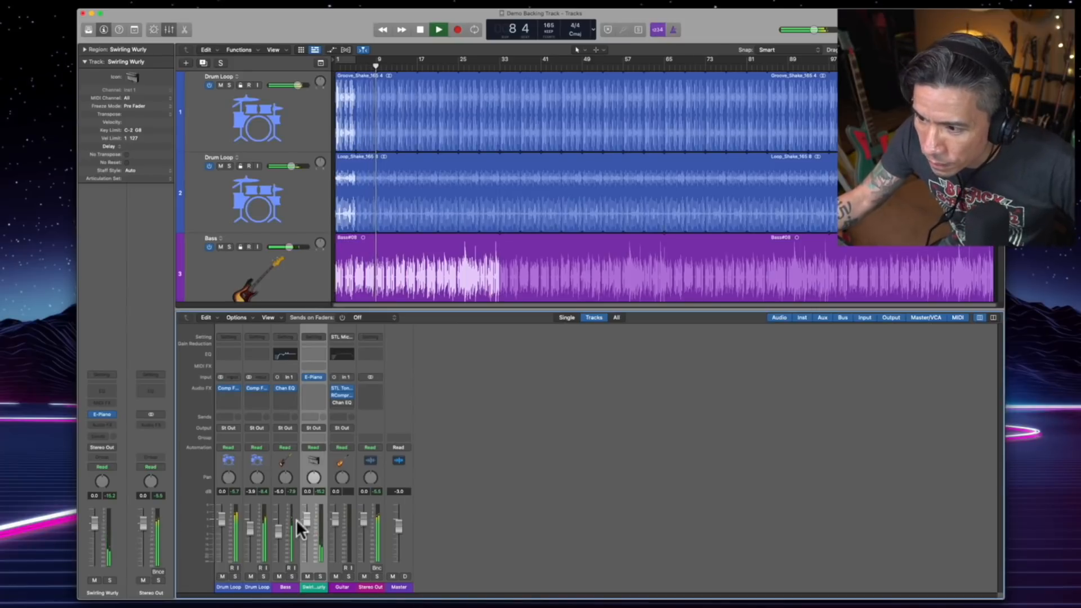
left_click_drag(308, 523, 308, 527)
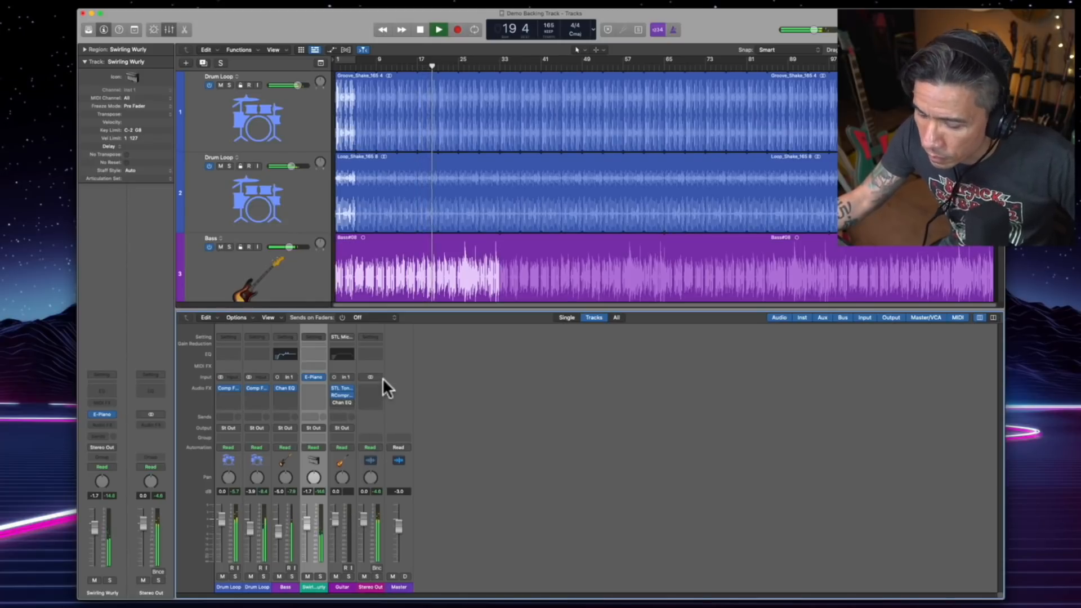
key("x")
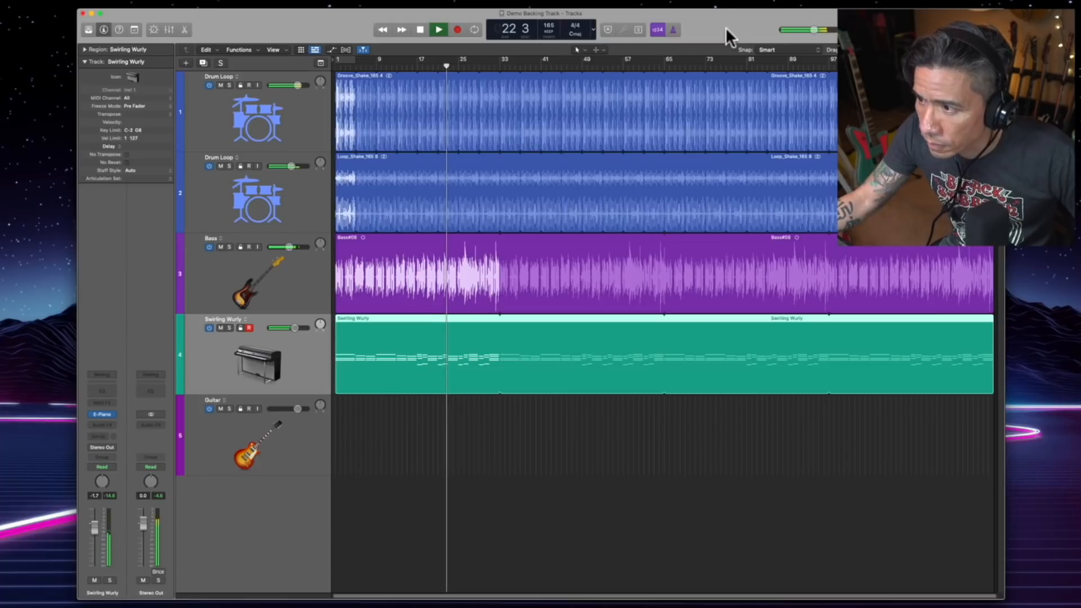
key("space")
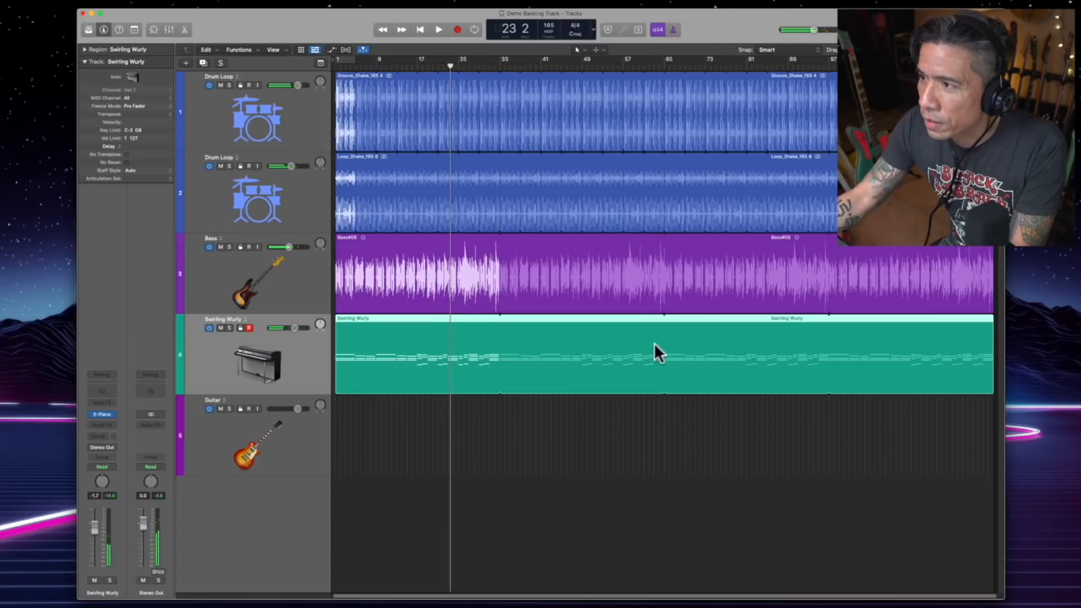
Split the recorded Guitar region at bar 33 and delete everything after the cut.
left_click(376, 472)
key("Return")
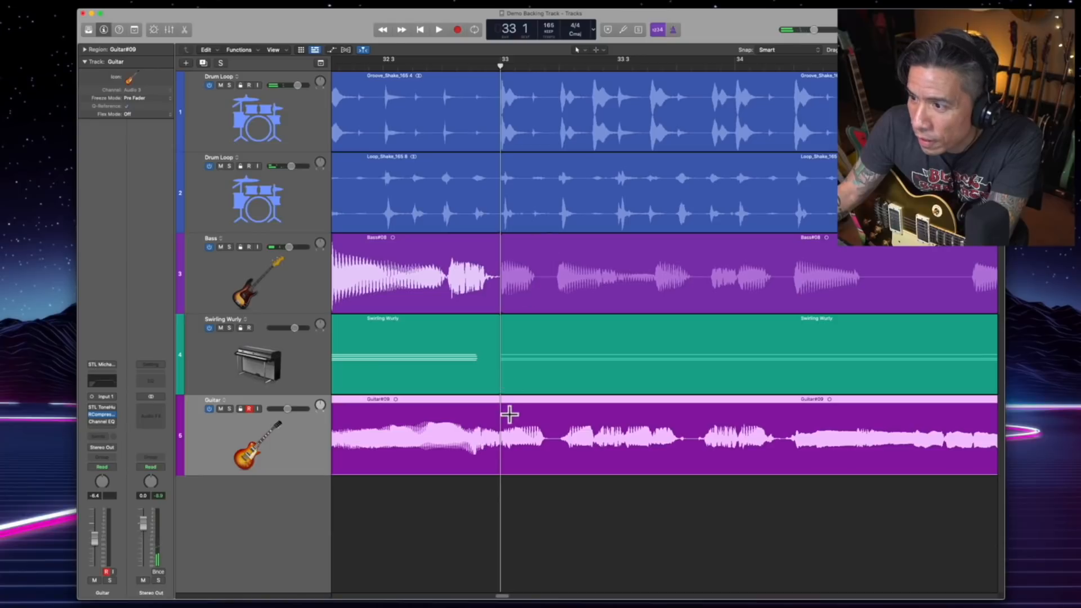
double_click(501, 417)
key("Delete")
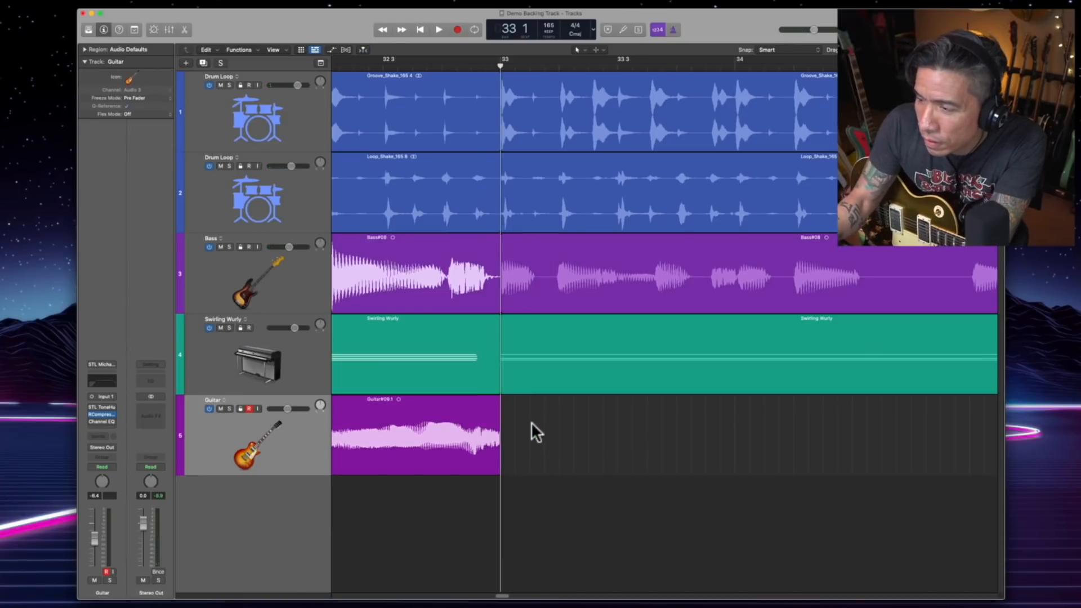
Loop the trimmed Guitar region across the rest of the song.
key("super+Left")
key("super+Left")
key("super+Left")
key("super+Left")
key("super+Left")
key("super+Left")
key("super+Left")
key("super+Left")
key("super+Left")
key("super+Left")
left_click(428, 442)
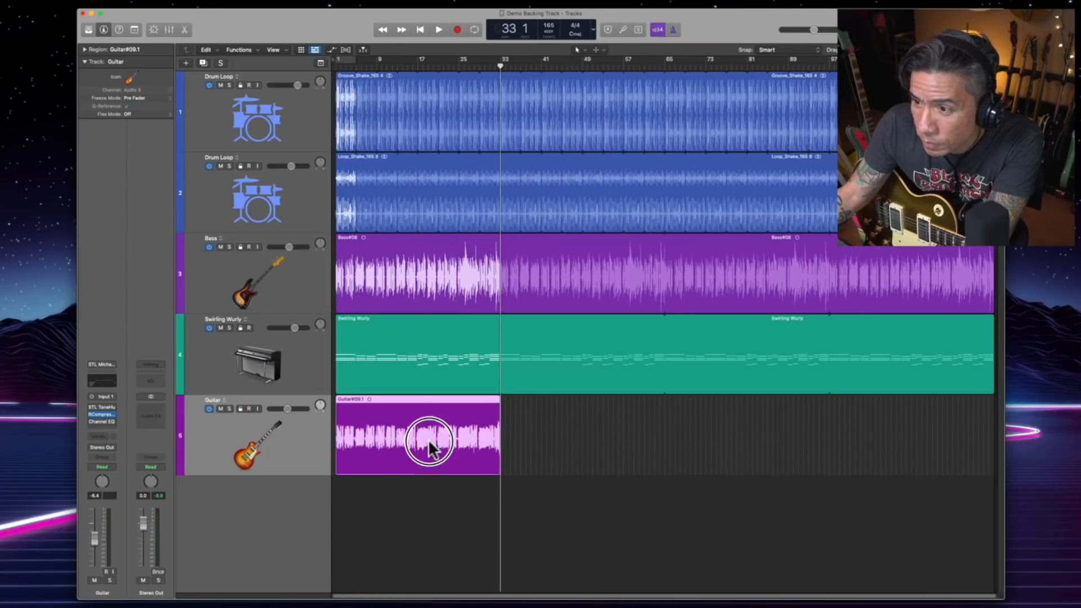
key("l")
Play back the guitar loop around bar 33, set the Guitar volume to -6.2 dB and pan it right.
key("space")
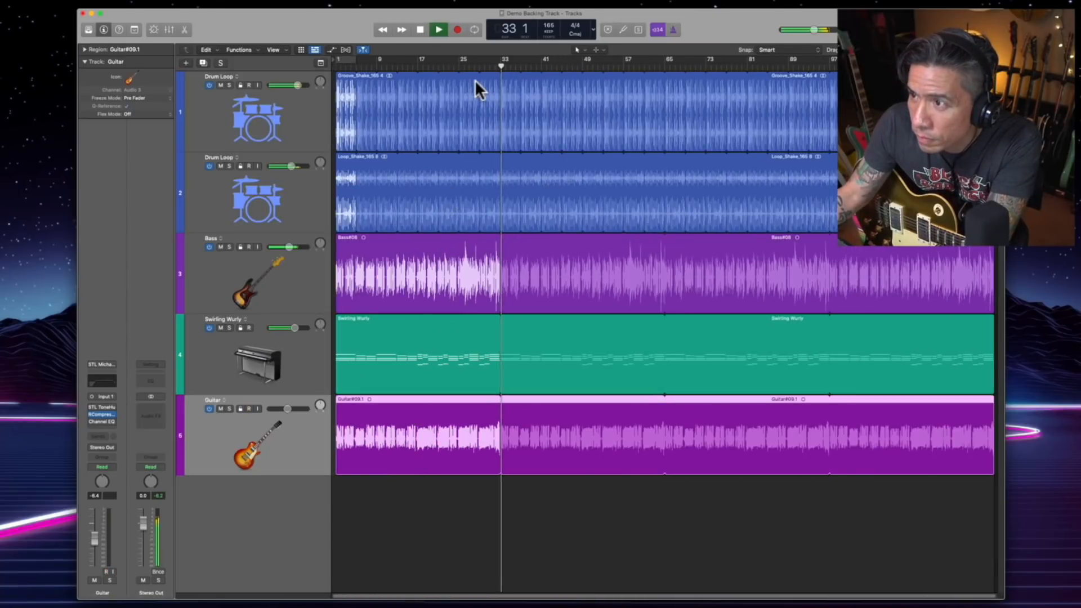
mouse_move(272, 410)
left_mouse_down()
mouse_move(319, 392)
mouse_move(291, 408)
left_mouse_up()
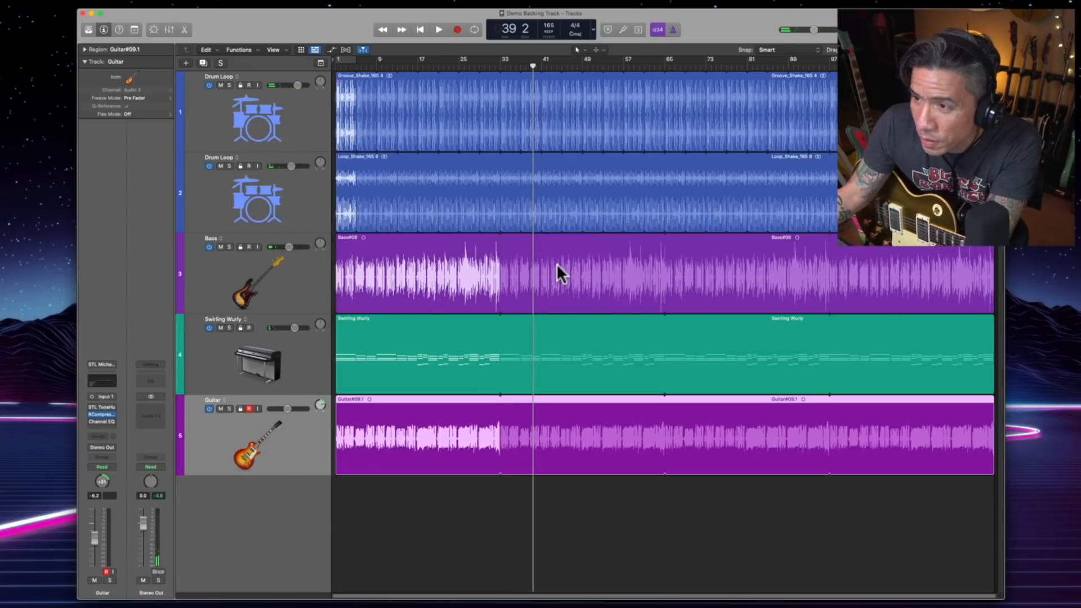
key("space")
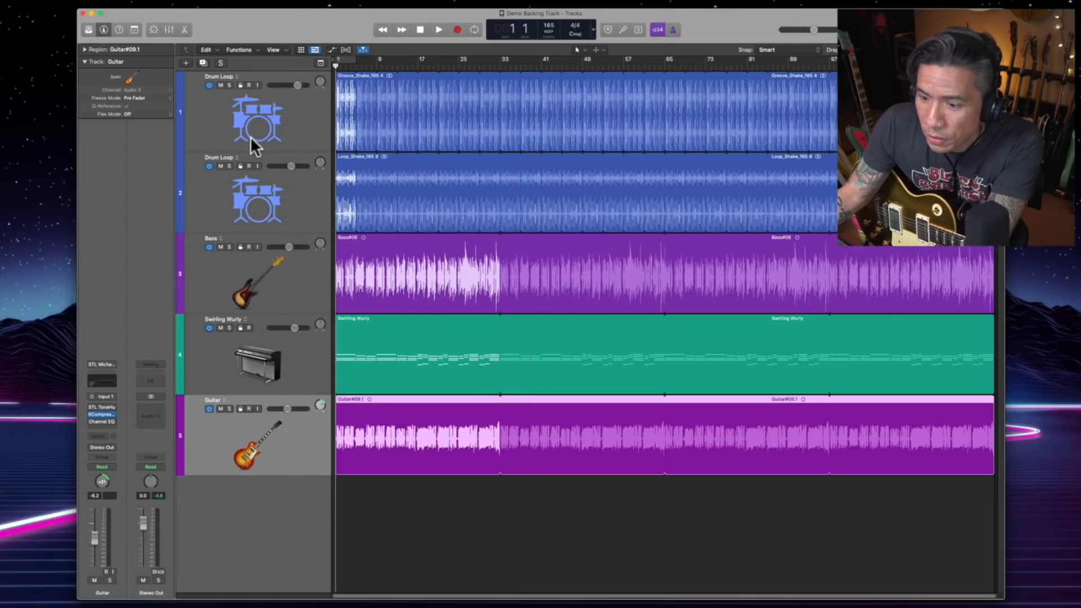
Load the saved 30ips Master channel strip setting on the Stereo Out channel.
key("x")
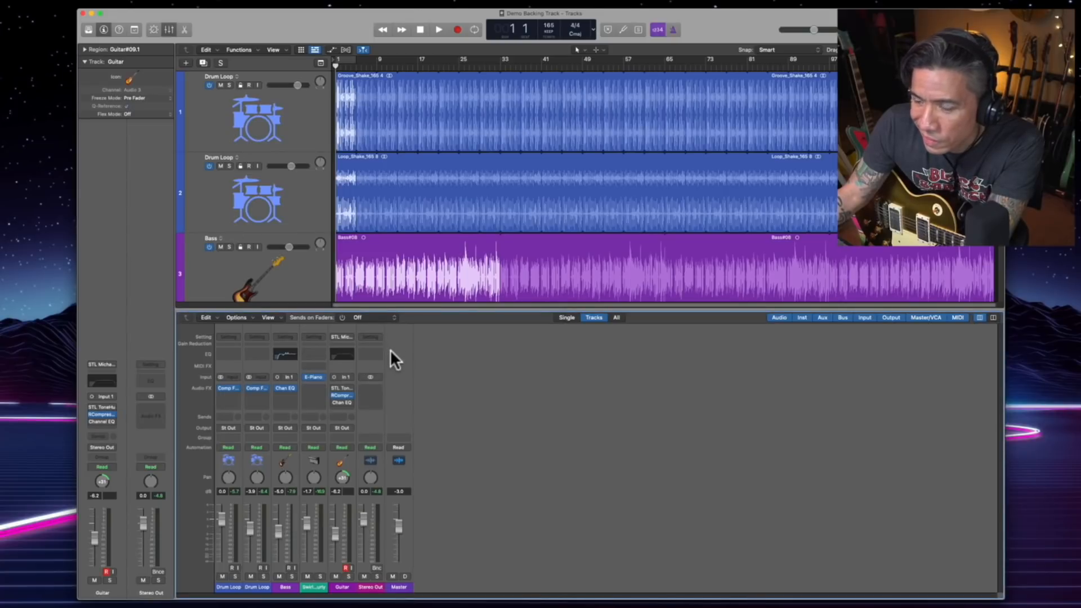
left_click(369, 336)
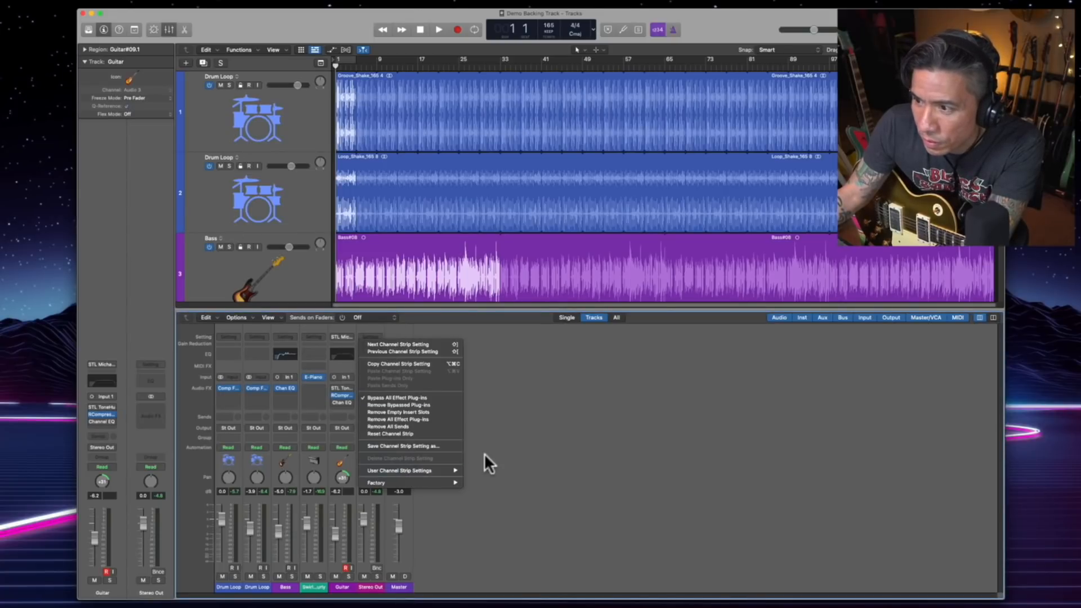
left_click(483, 470)
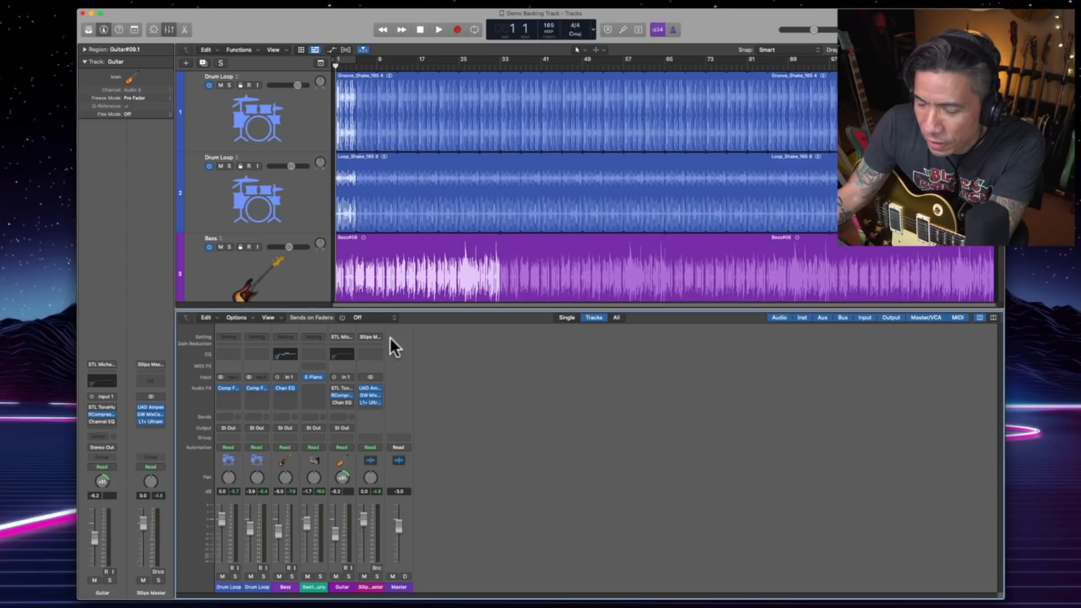
key("x")
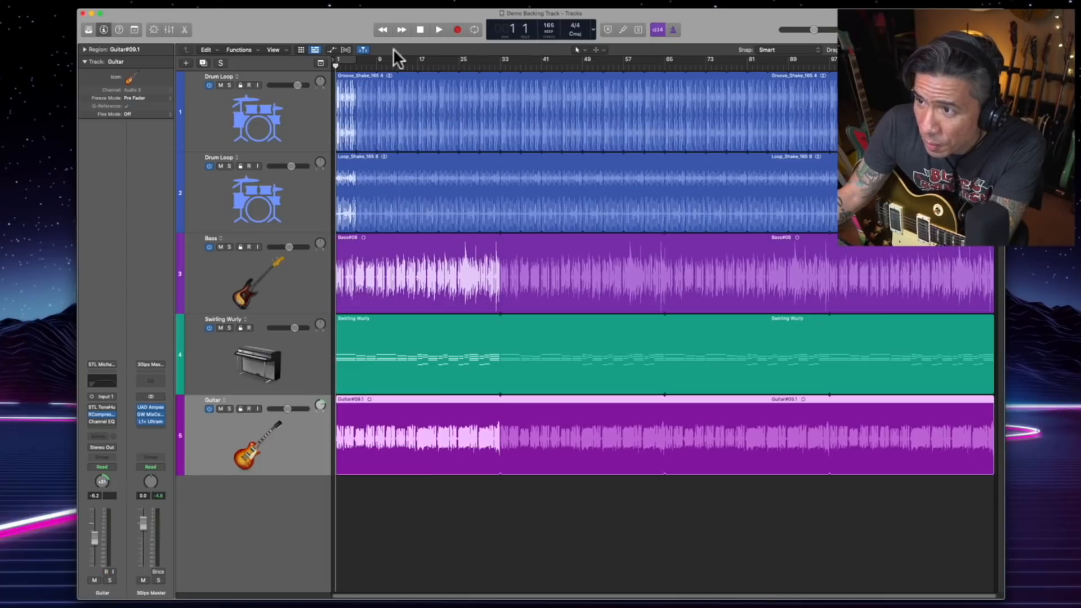
Rebalance the mix during playback from bar 1: raise the Bass slightly, lower the second Drum Loop and set the Guitar to -7.2 dB.
key("space")
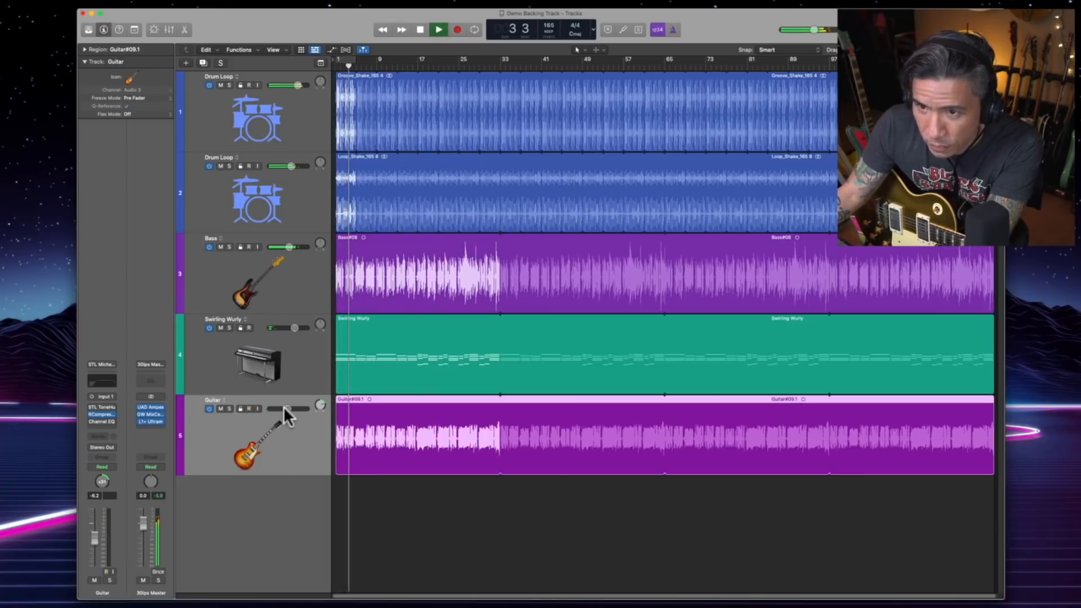
left_click_drag(291, 409, 280, 410)
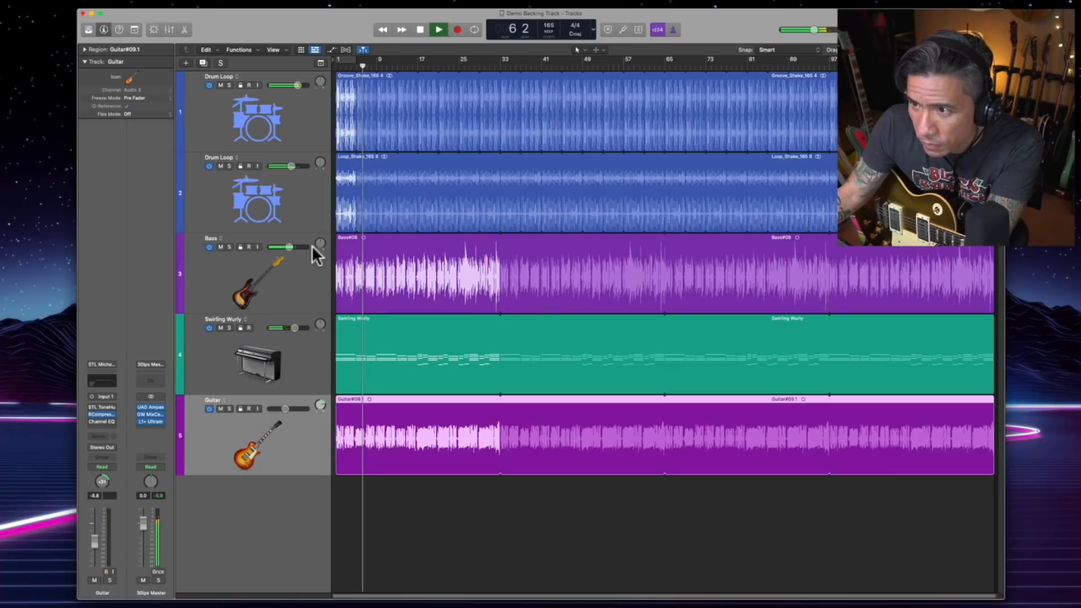
left_click_drag(289, 247, 291, 247)
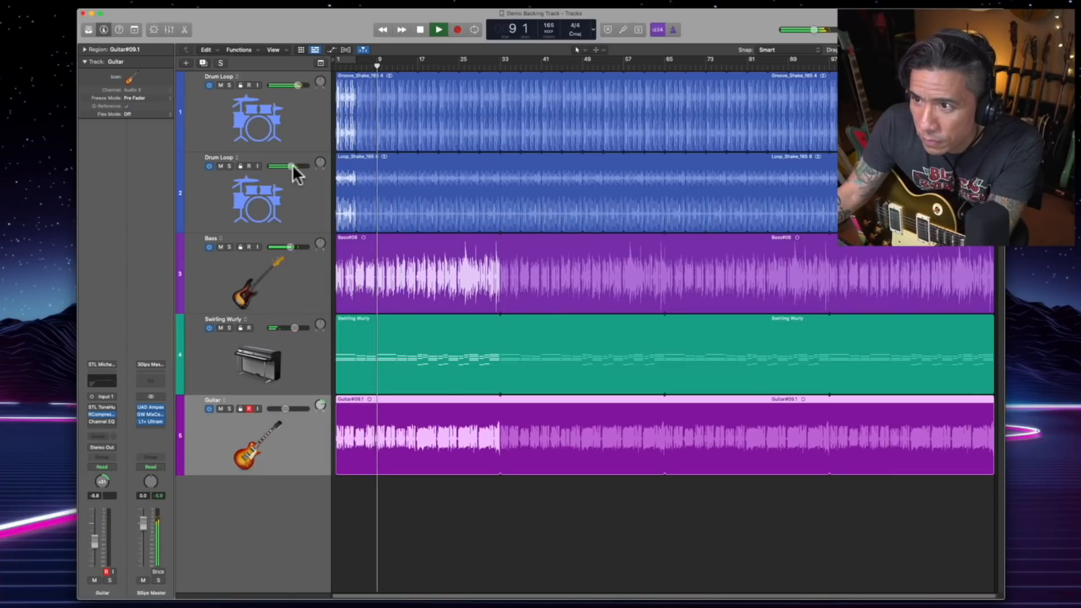
mouse_move(292, 164)
left_mouse_down()
mouse_move(231, 164)
mouse_move(321, 163)
mouse_move(286, 165)
left_mouse_up()
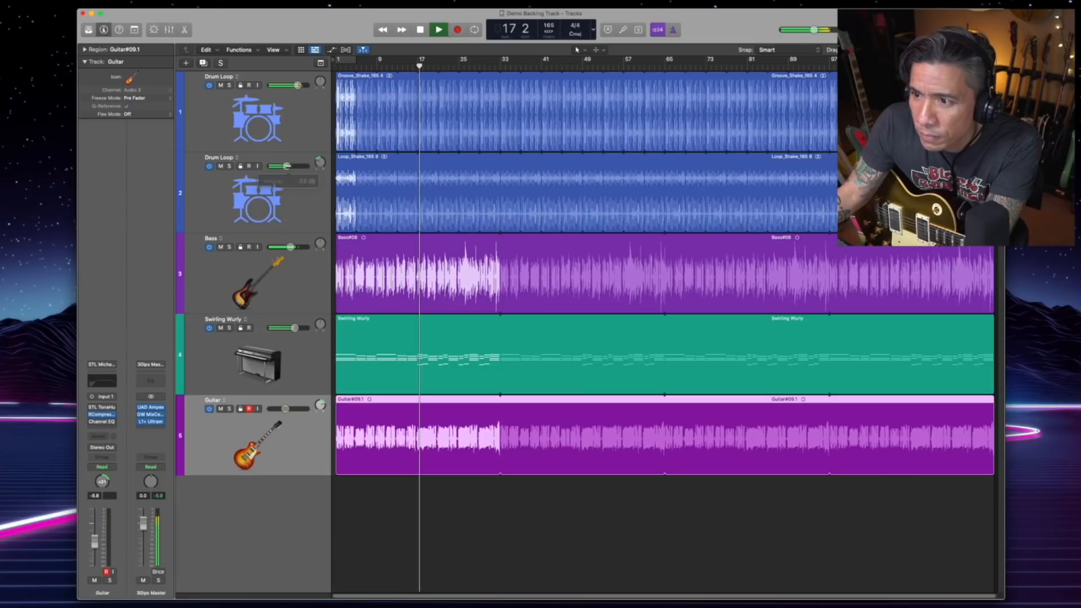
left_click_drag(286, 409, 288, 406)
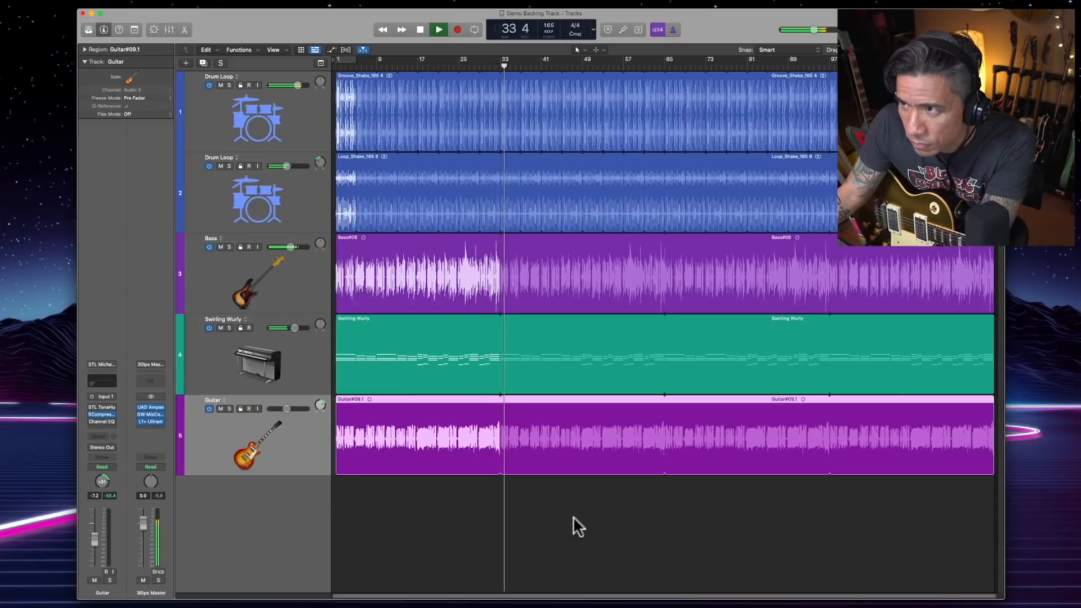
key("space")
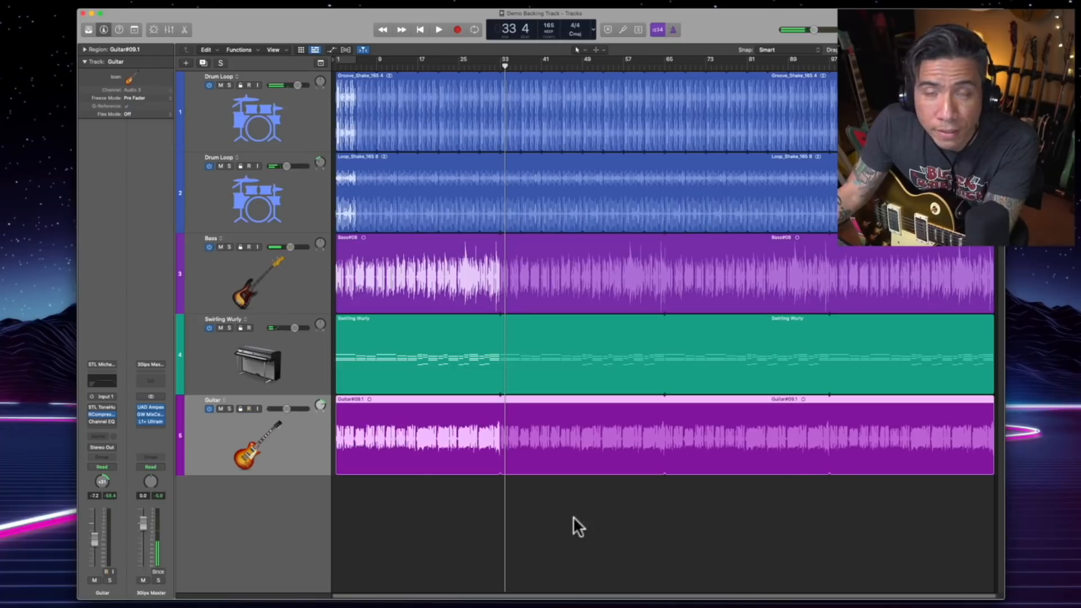